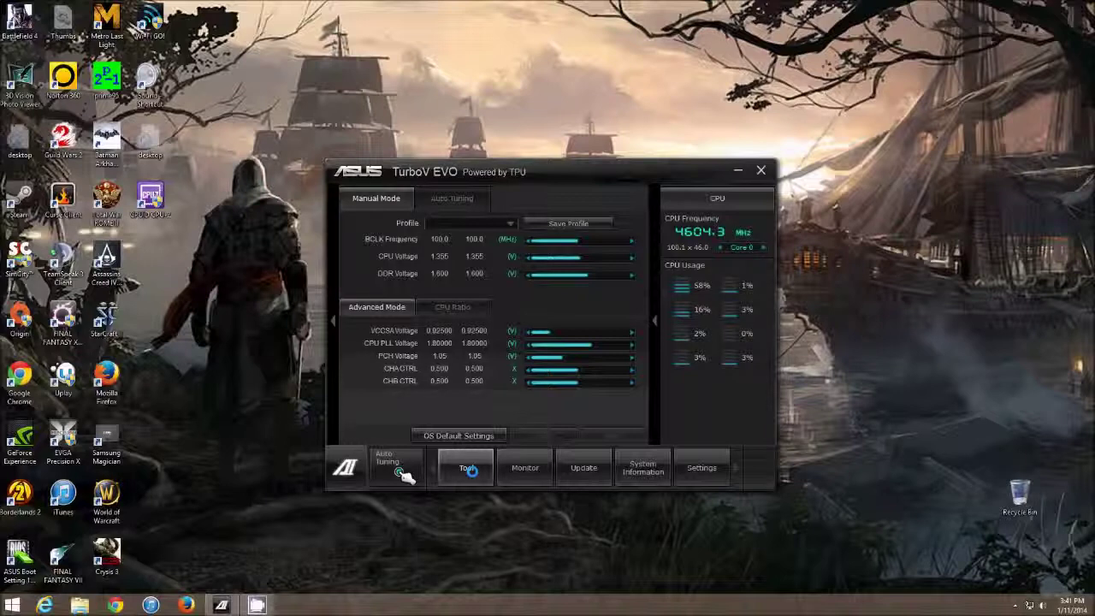
# Launch Fan Xpert 2 from the AI Suite Tool menu, which raises a server execution error
pyautogui.click(470, 469)
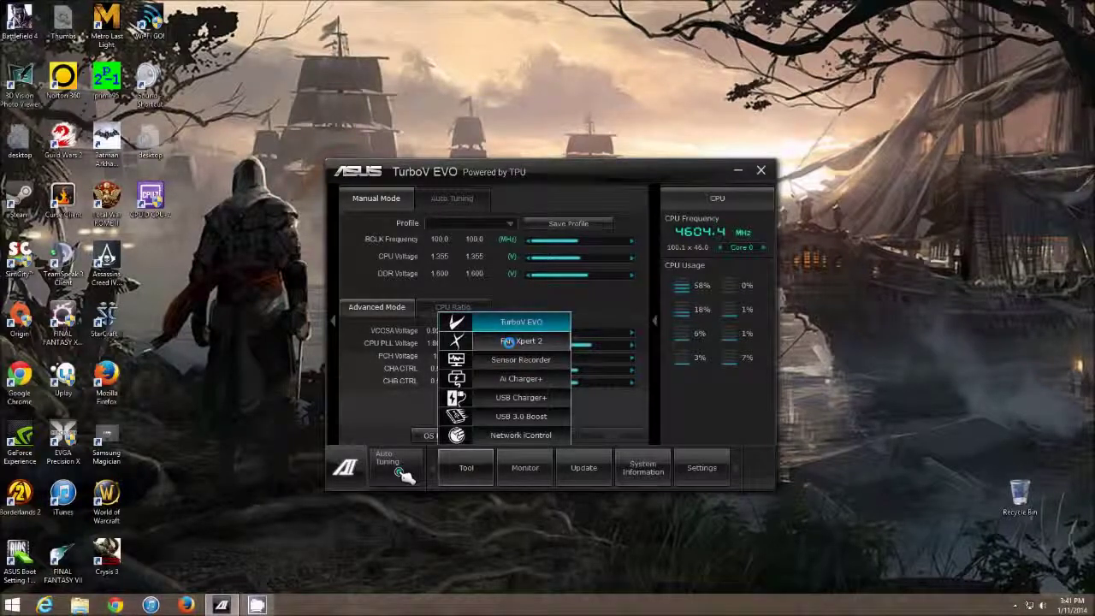
pyautogui.click(508, 341)
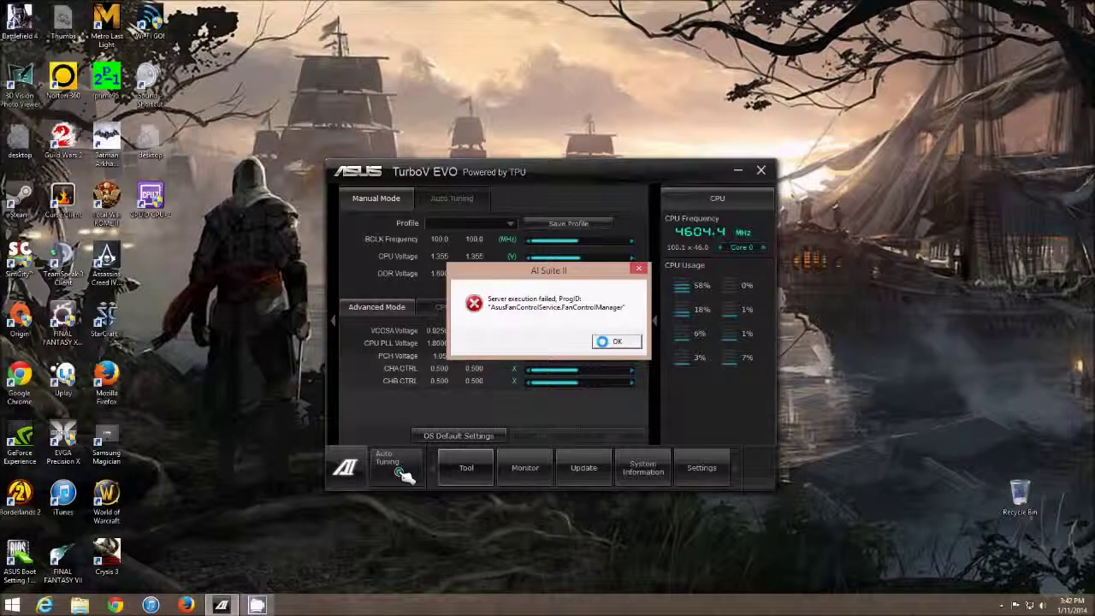
# Dismiss the Fan Xpert 2 error, review Norton 360's task list, then close Norton
pyautogui.click(604, 340)
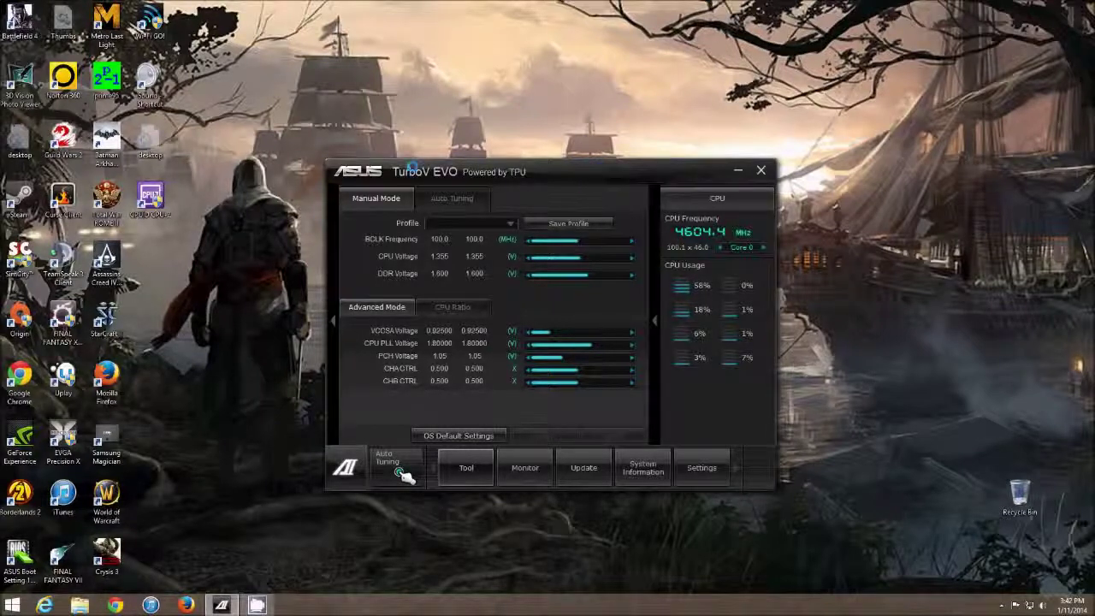
pyautogui.doubleClick(64, 82)
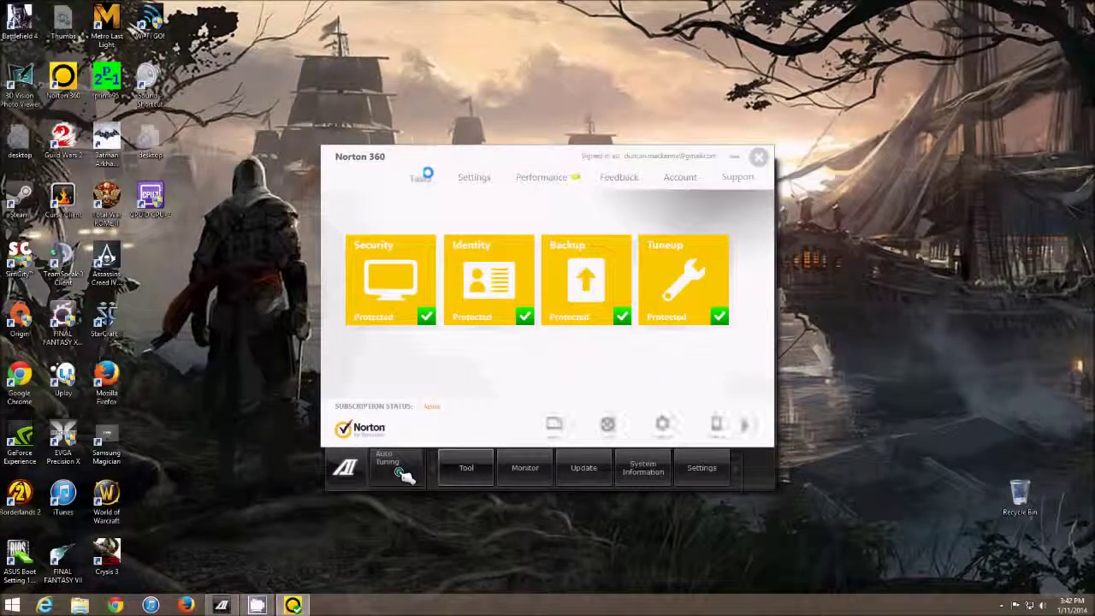
pyautogui.click(421, 176)
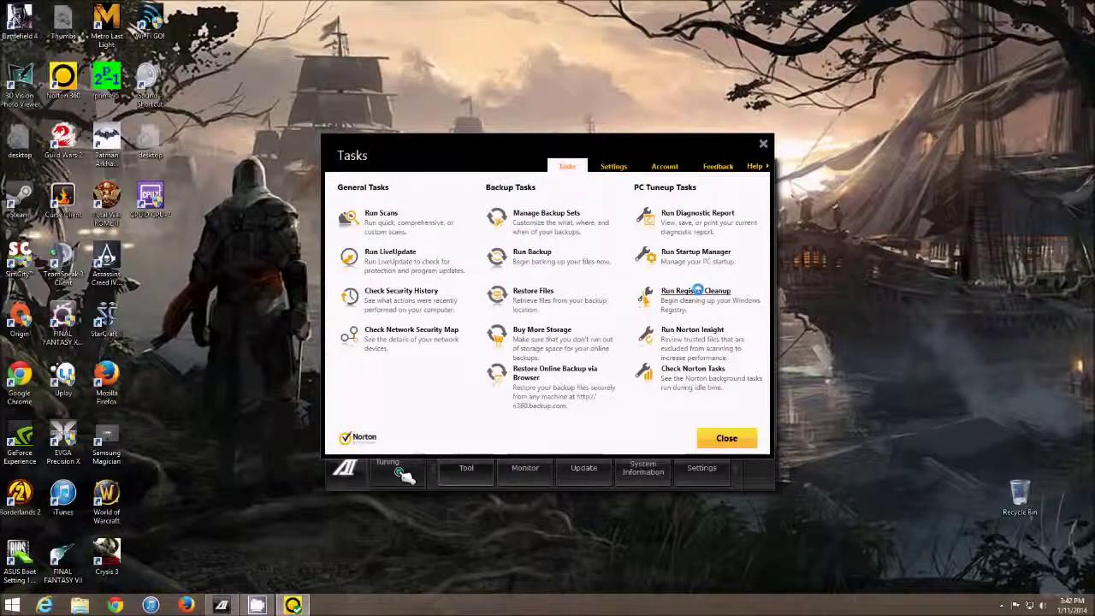
pyautogui.click(729, 438)
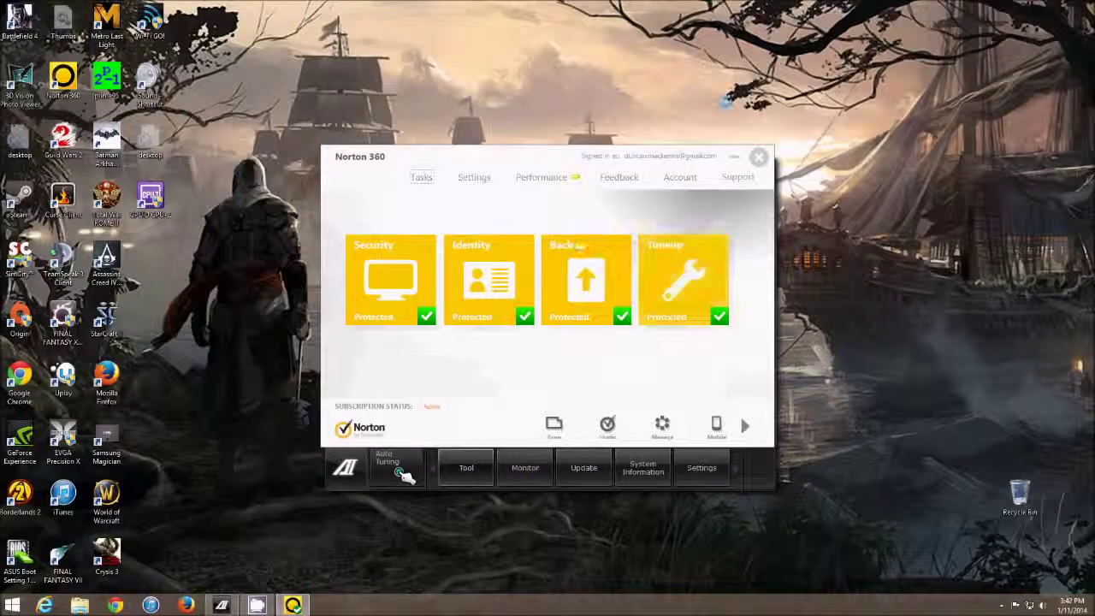
pyautogui.click(759, 157)
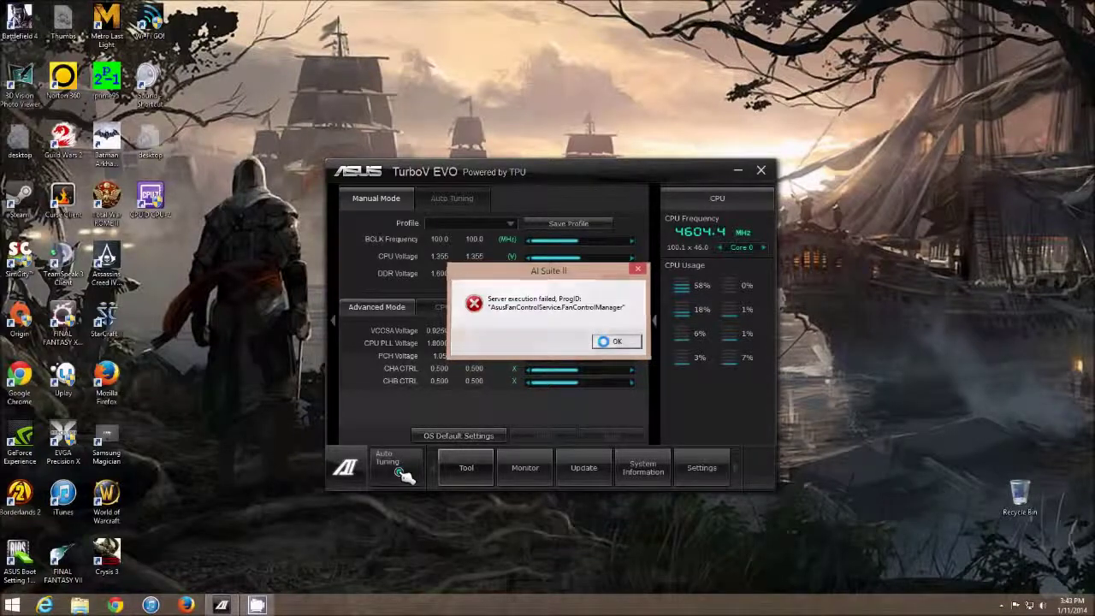
pyautogui.click(609, 341)
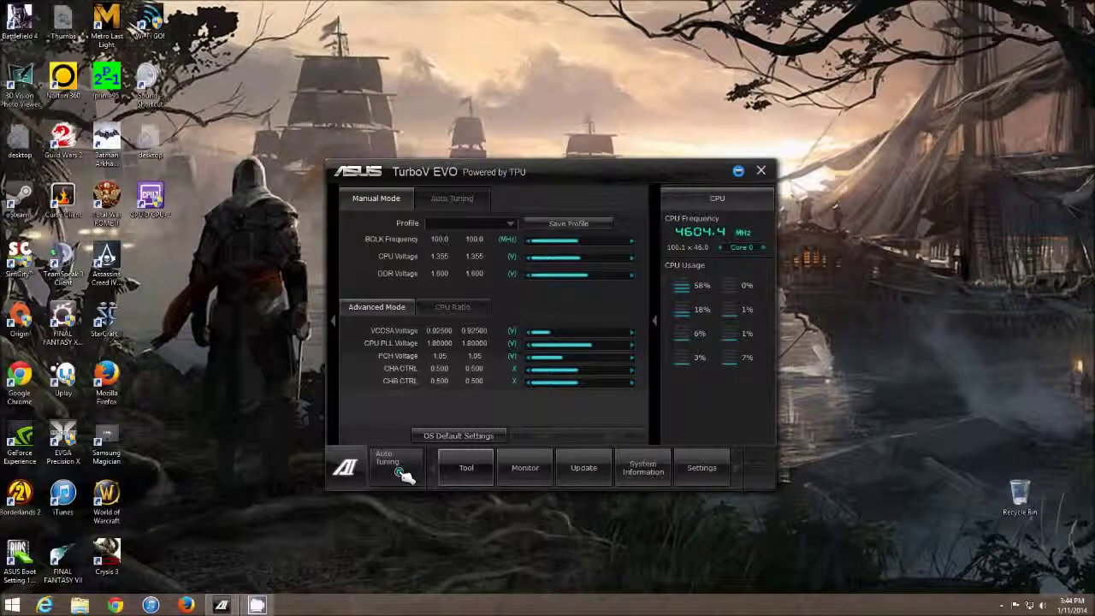
pyautogui.click(737, 170)
# Put away the AI Suite dock and start changing AI Suite II from Programs and Features
pyautogui.click(753, 455)
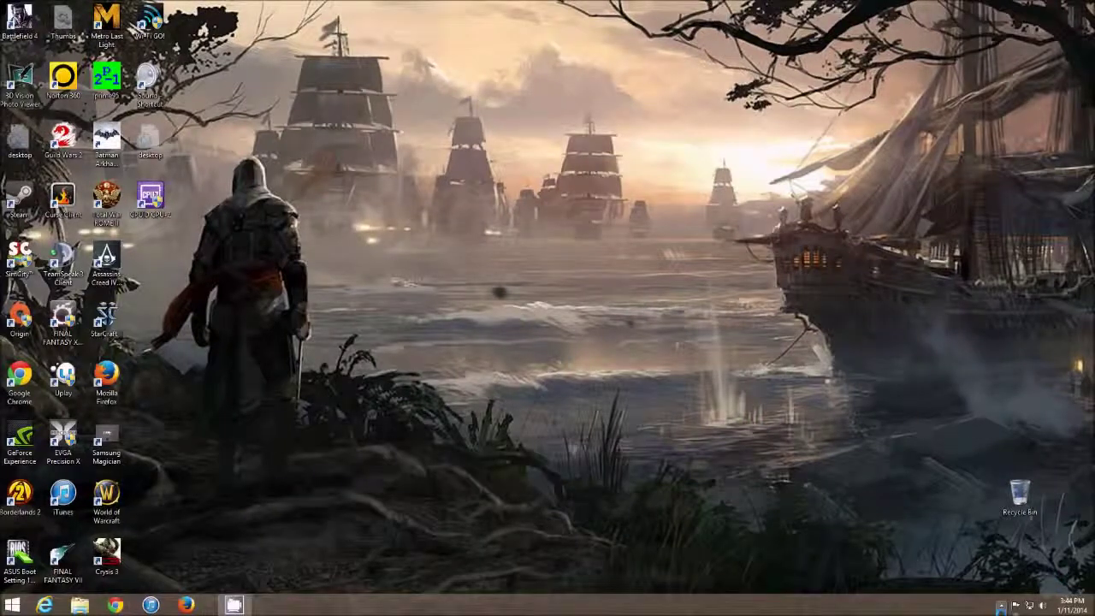
pyautogui.click(1001, 606)
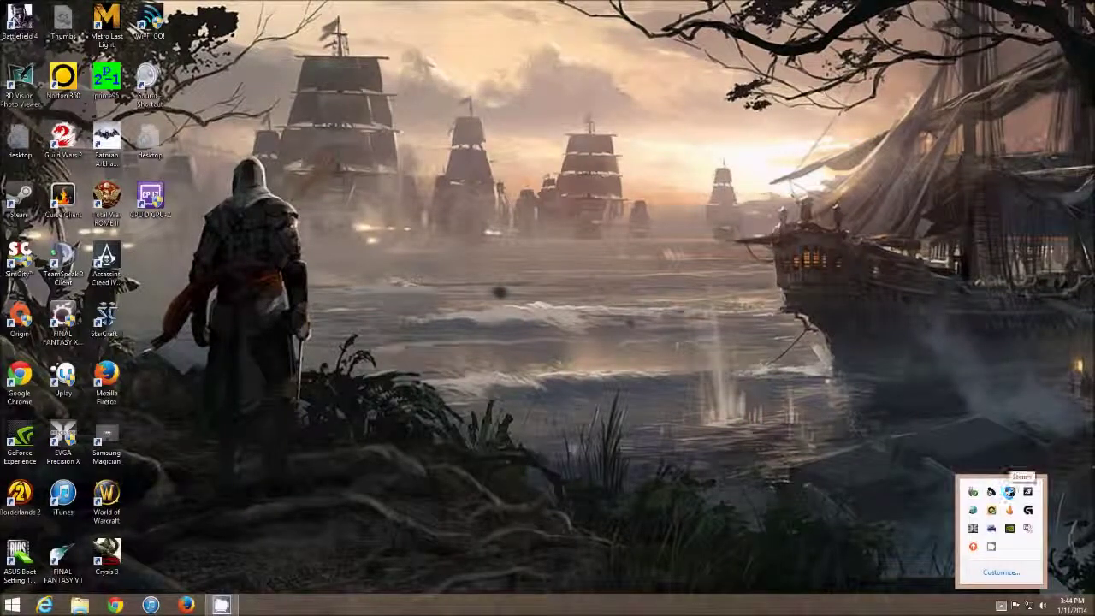
pyautogui.moveTo(1010, 492); pyautogui.dragTo(738, 584)
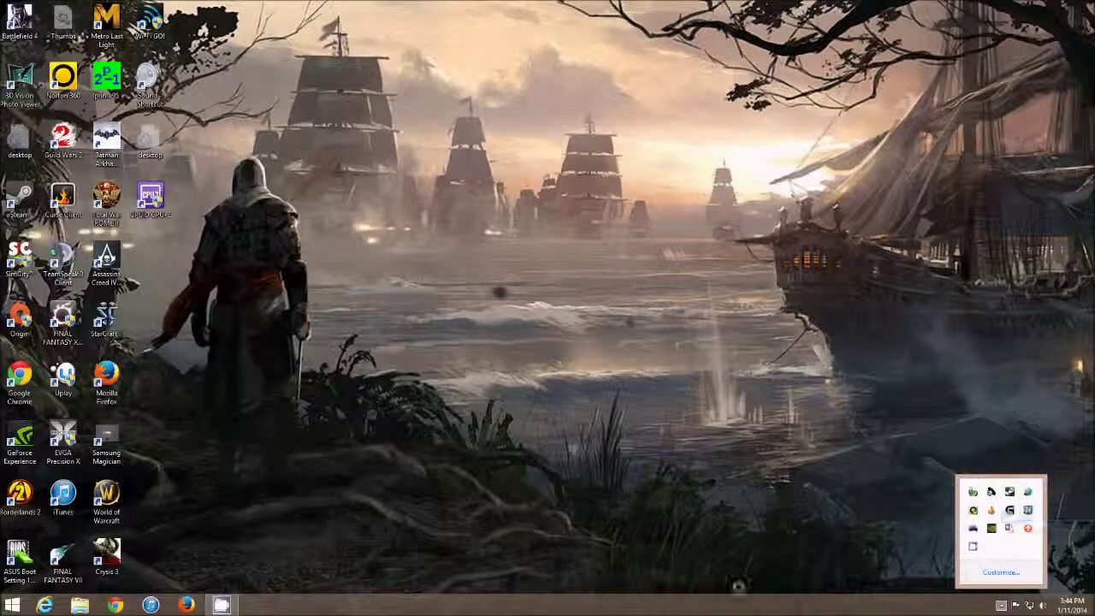
pyautogui.click(12, 605)
pyautogui.click(643, 525)
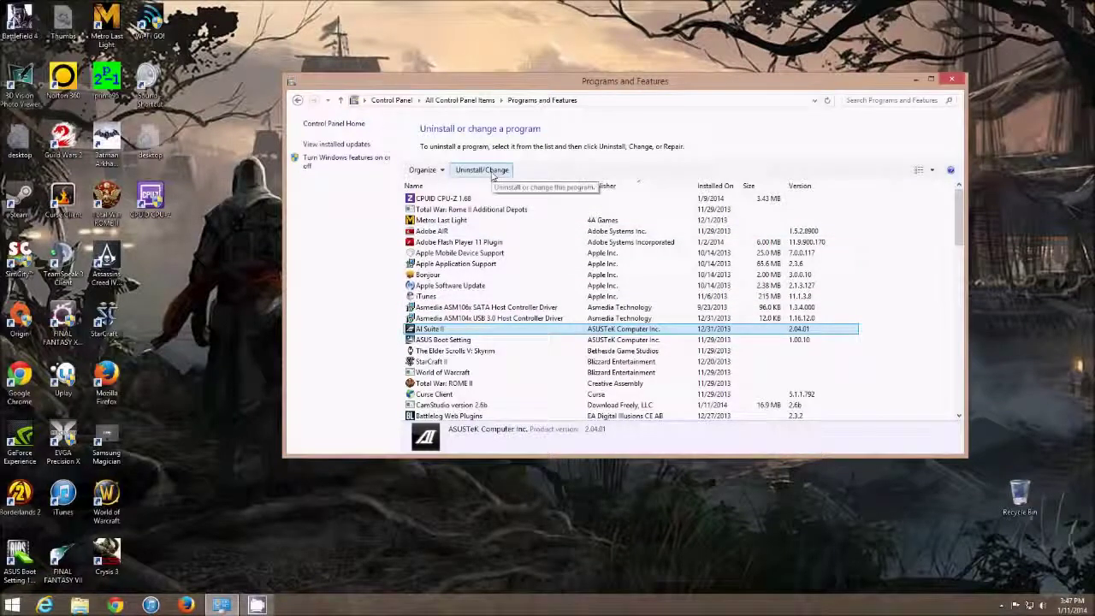
pyautogui.click(494, 175)
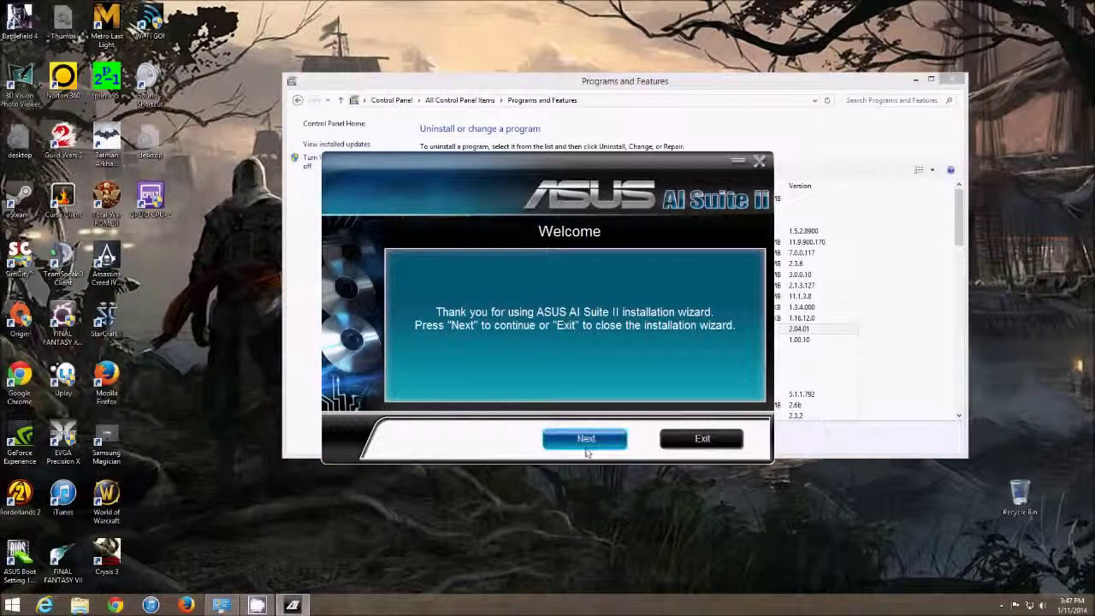
# Uninstall only the FAN Xpert 2 utility through AI Suite II setup, then close Programs and Features
pyautogui.click(586, 441)
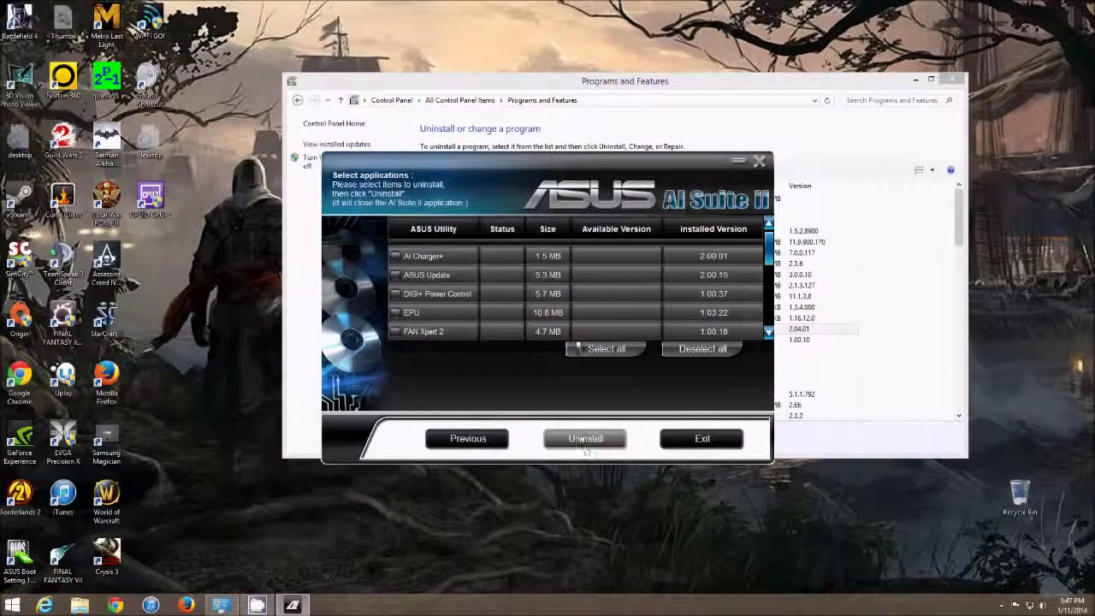
pyautogui.click(397, 332)
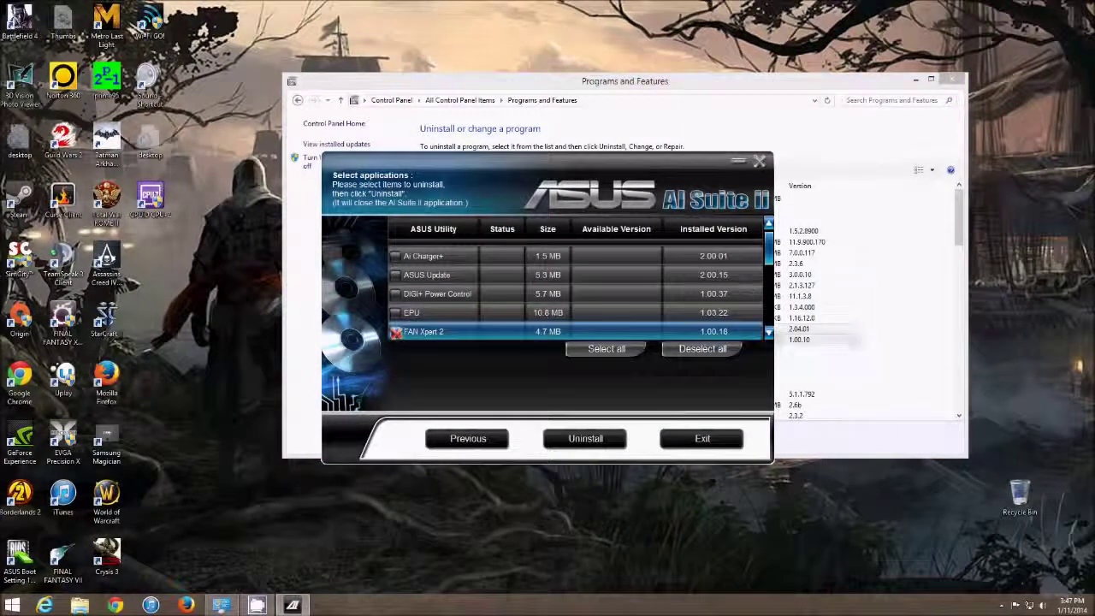
pyautogui.click(769, 331)
pyautogui.click(769, 332)
pyautogui.click(768, 332)
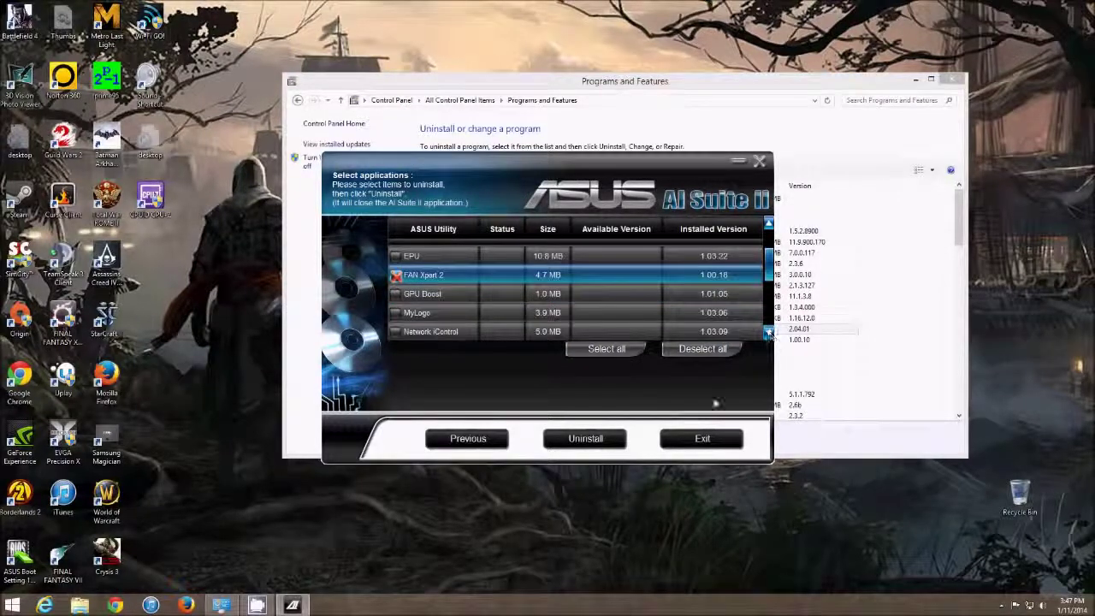
pyautogui.click(588, 437)
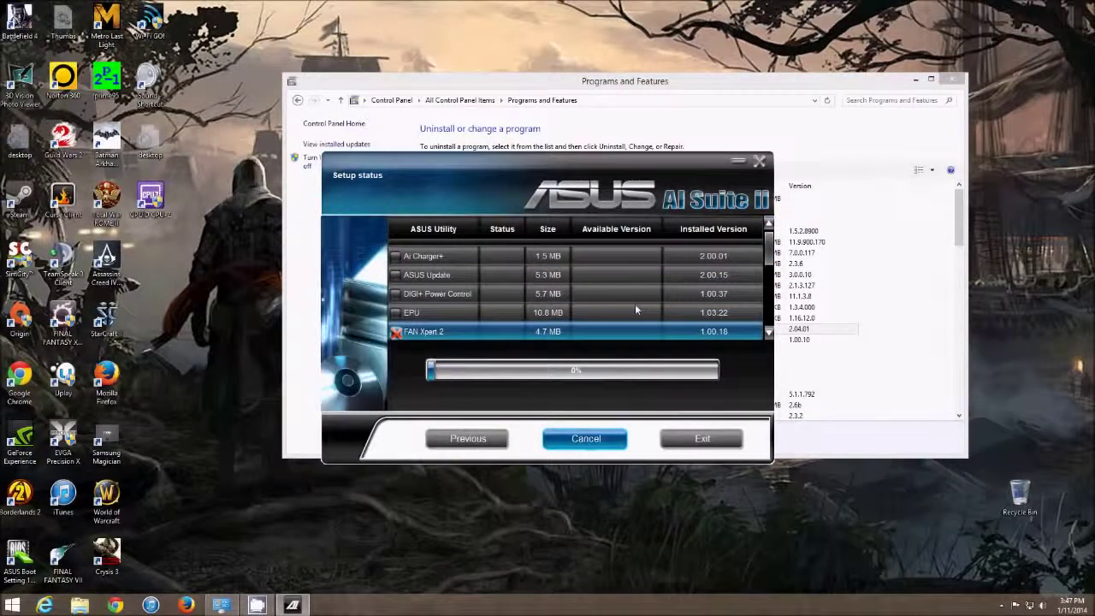
pyautogui.click(851, 86)
pyautogui.click(956, 79)
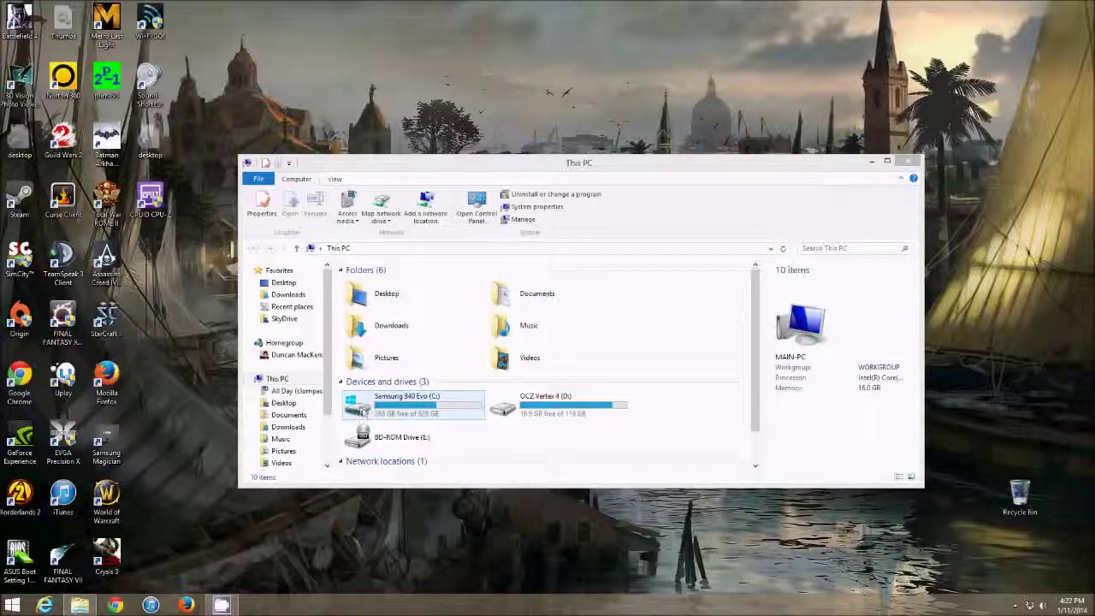
# Browse to C:\Program Files (x86)\ASUS and delete the AsusFanControlService folder
pyautogui.doubleClick(366, 408)
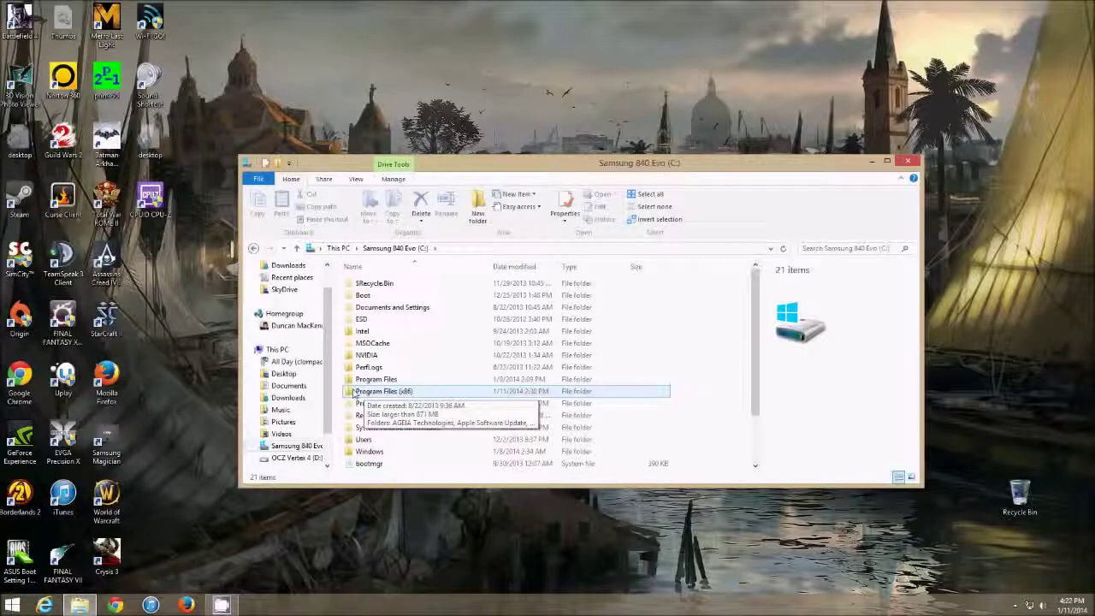
pyautogui.doubleClick(376, 391)
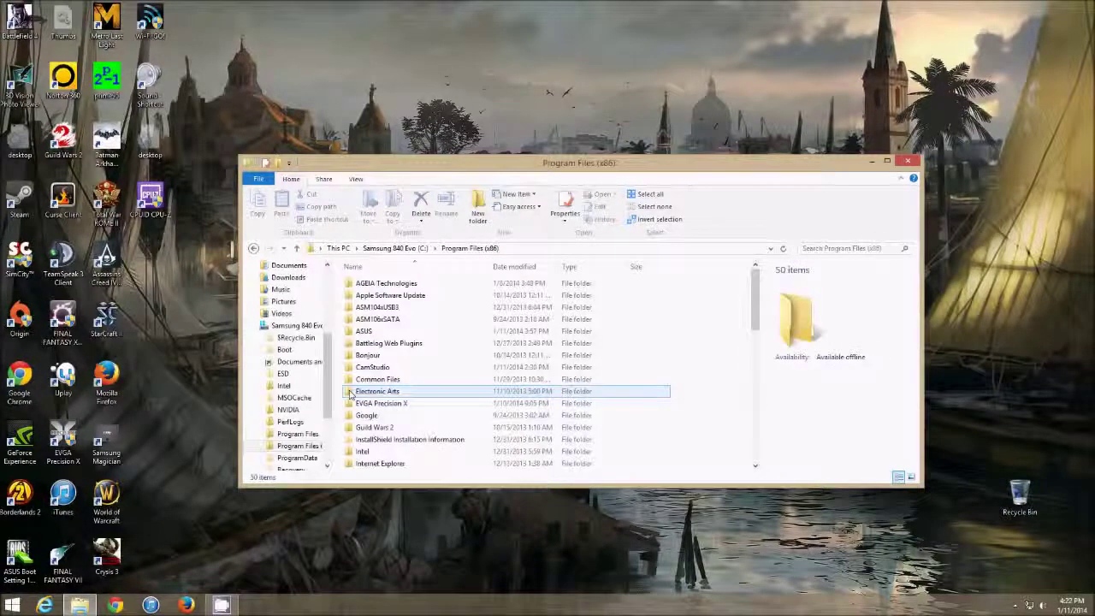
pyautogui.doubleClick(349, 336)
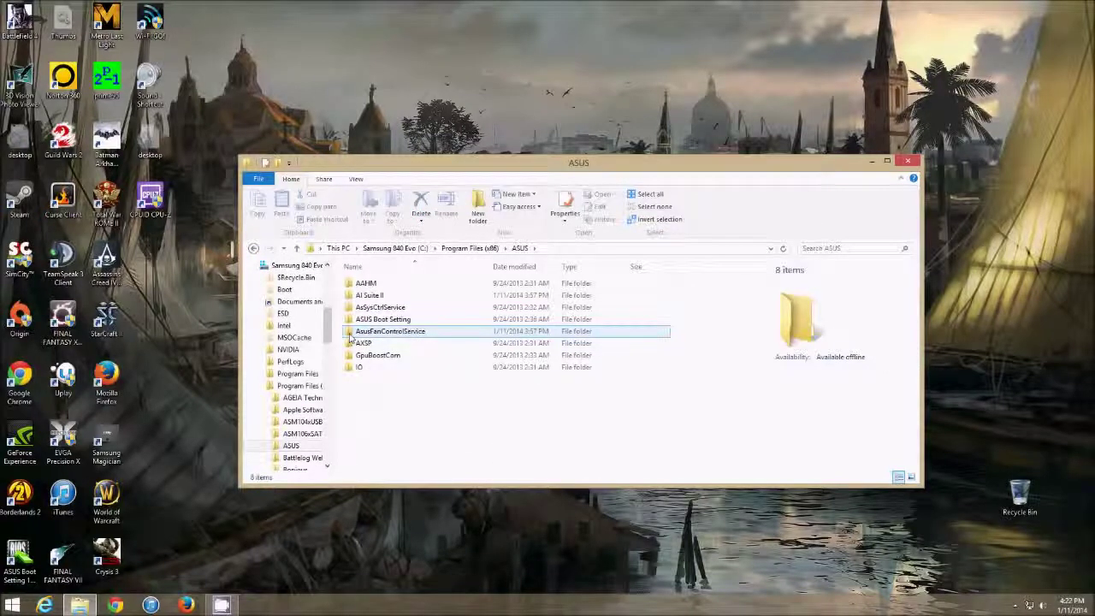
pyautogui.click(350, 334)
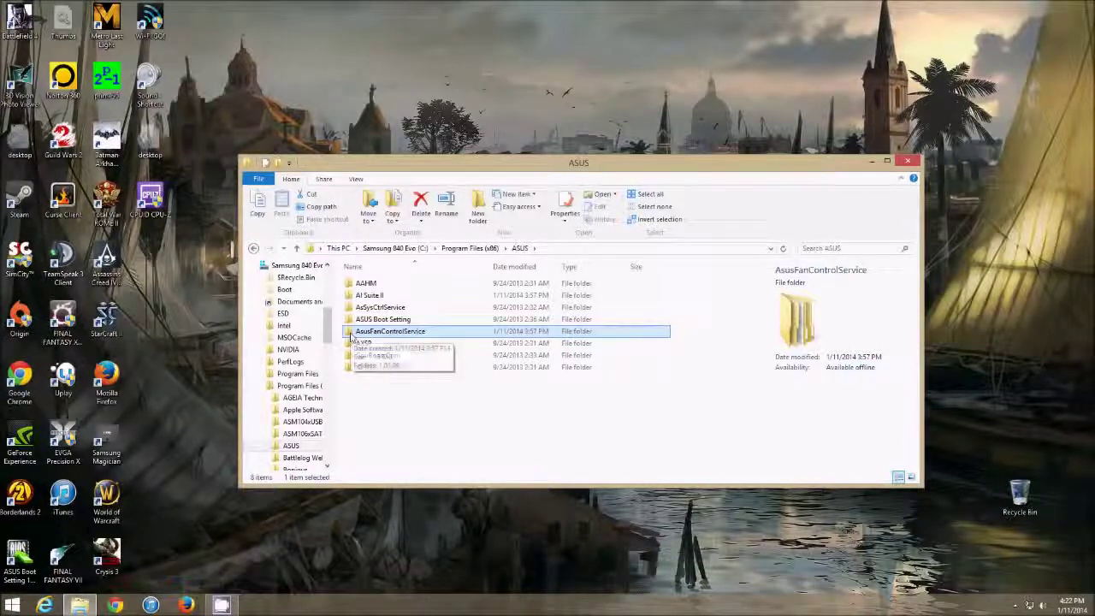
pyautogui.click(423, 202)
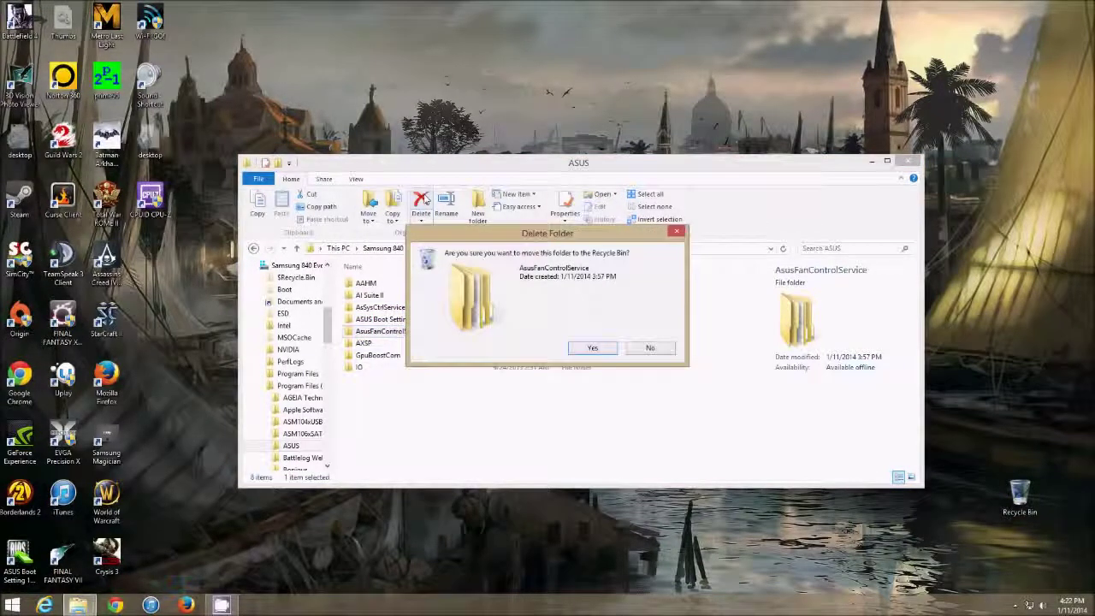
pyautogui.click(590, 348)
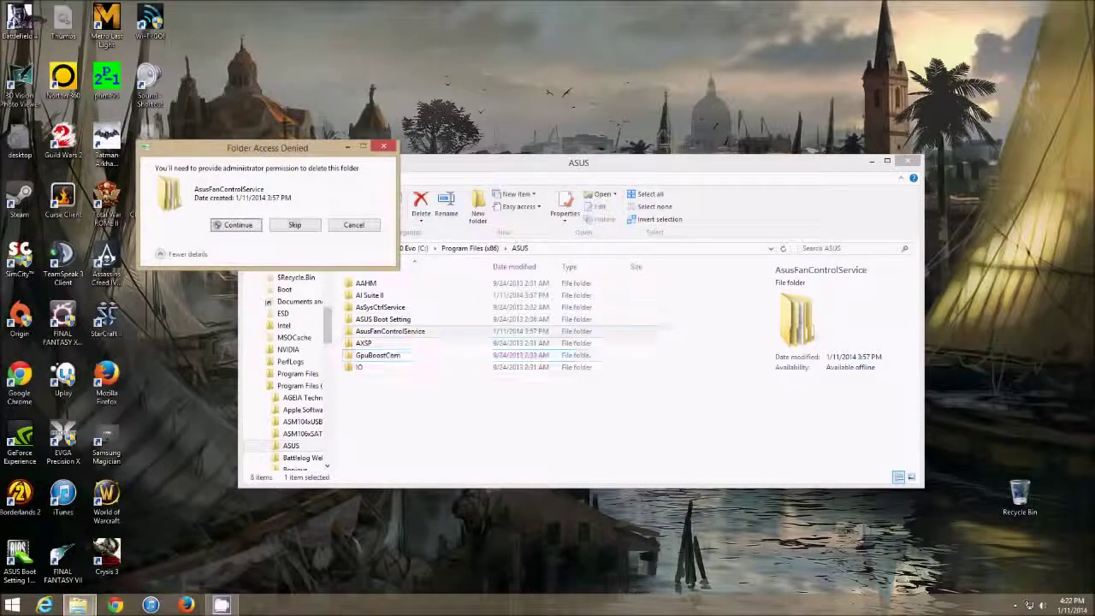
pyautogui.click(237, 227)
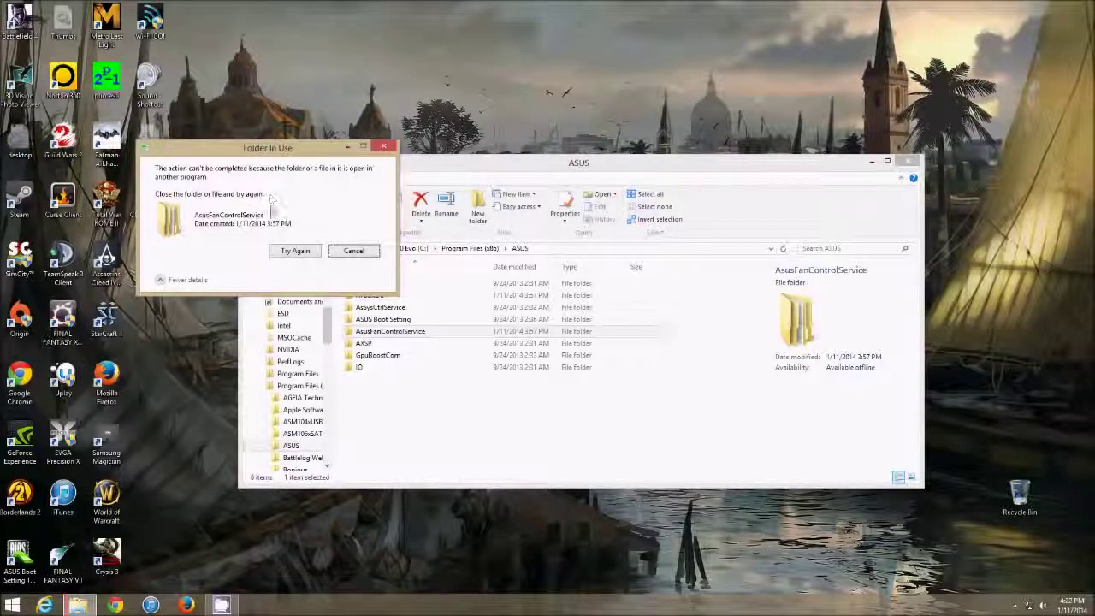
pyautogui.click(291, 253)
pyautogui.click(295, 251)
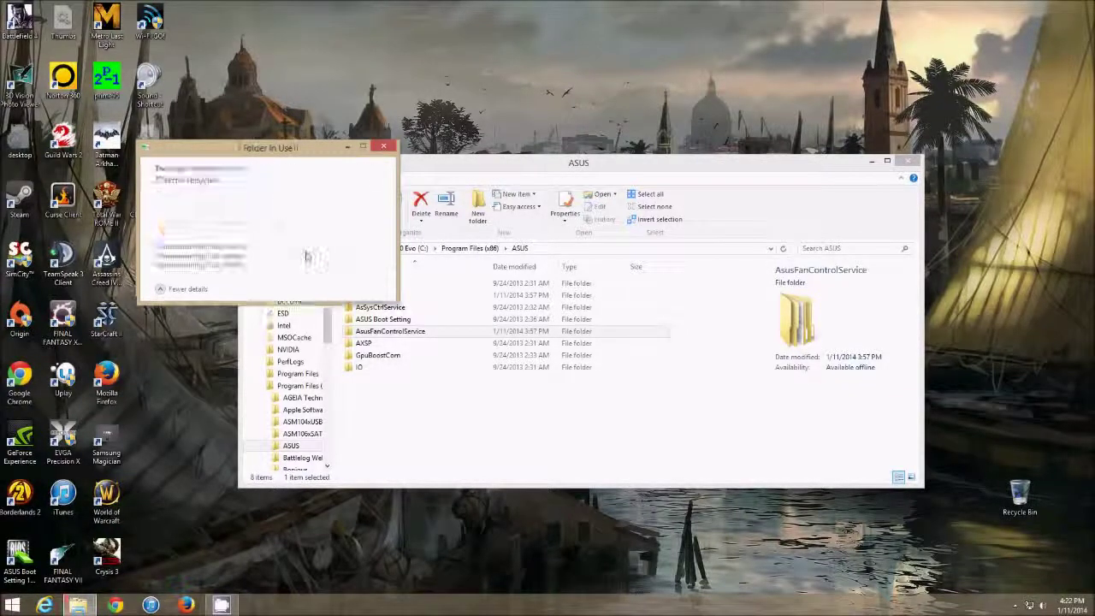
pyautogui.click(295, 251)
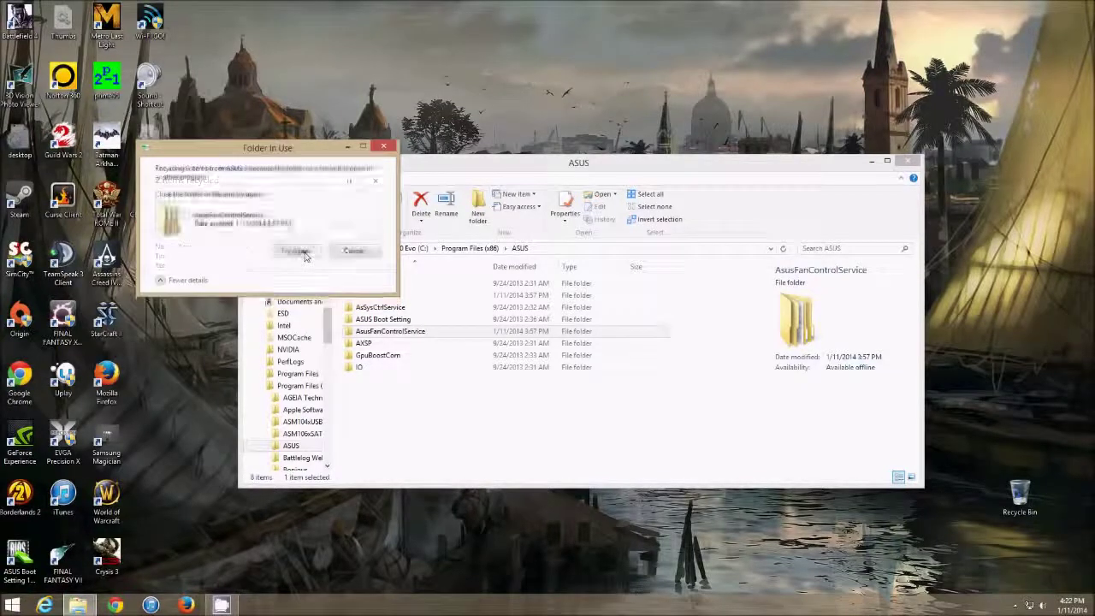
pyautogui.click(354, 251)
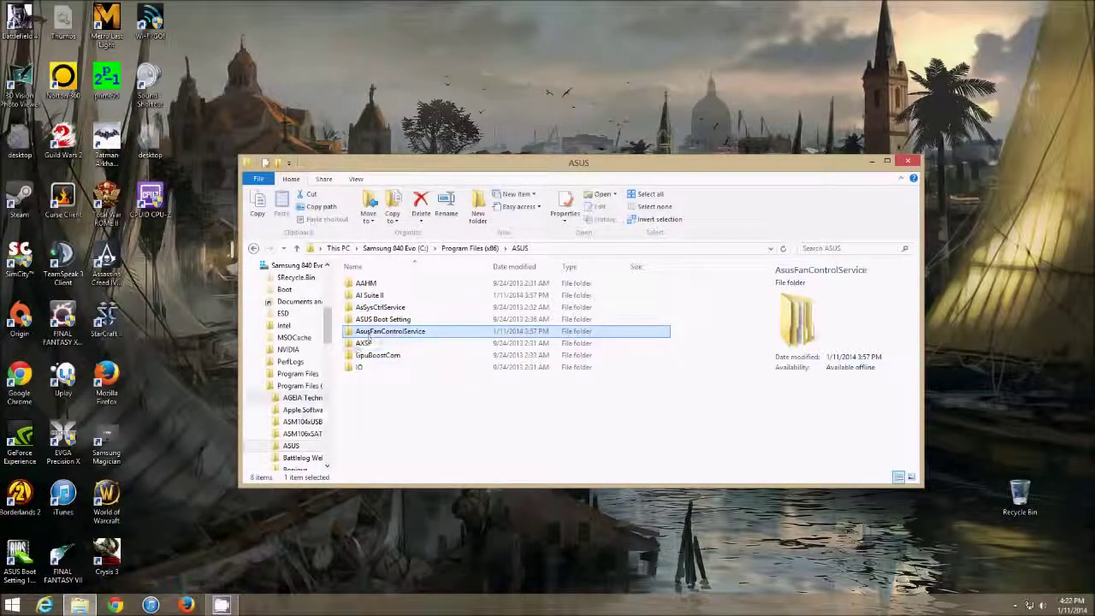
pyautogui.click(196, 514)
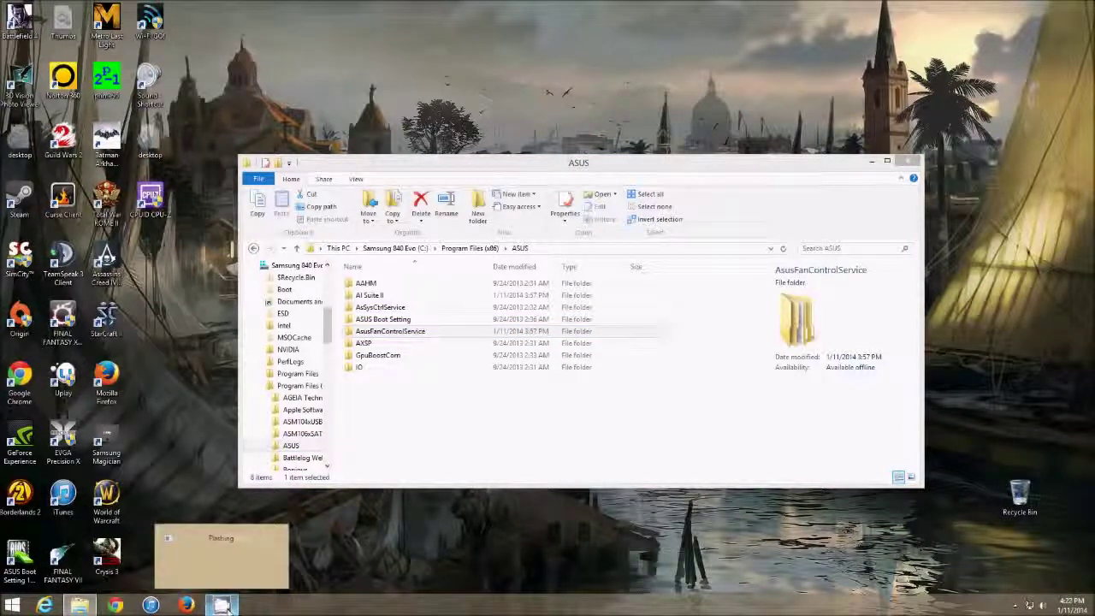
pyautogui.click(514, 168)
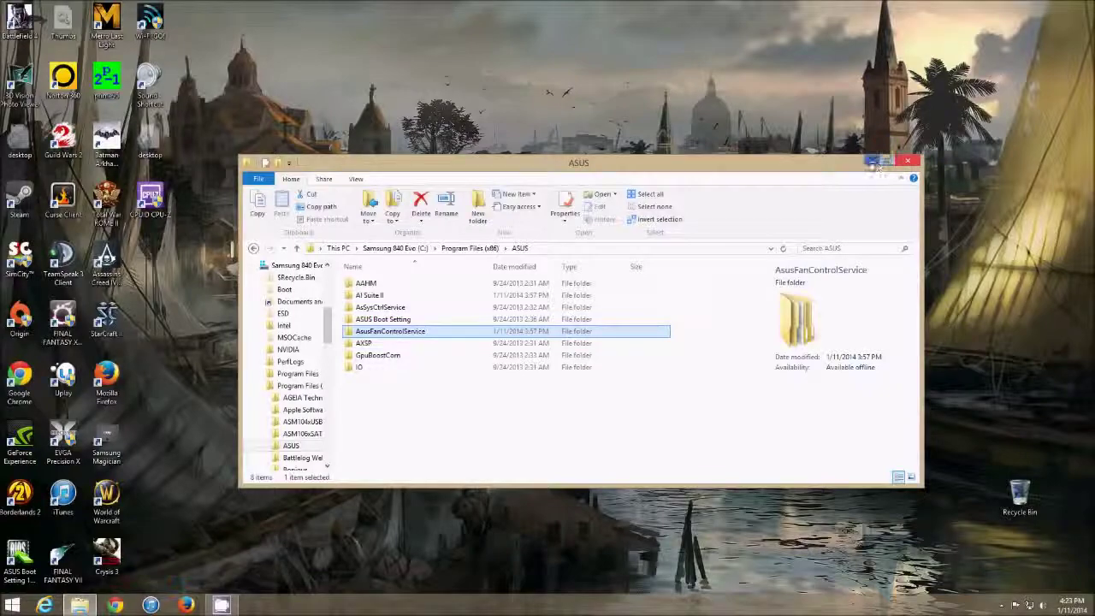
pyautogui.click(871, 162)
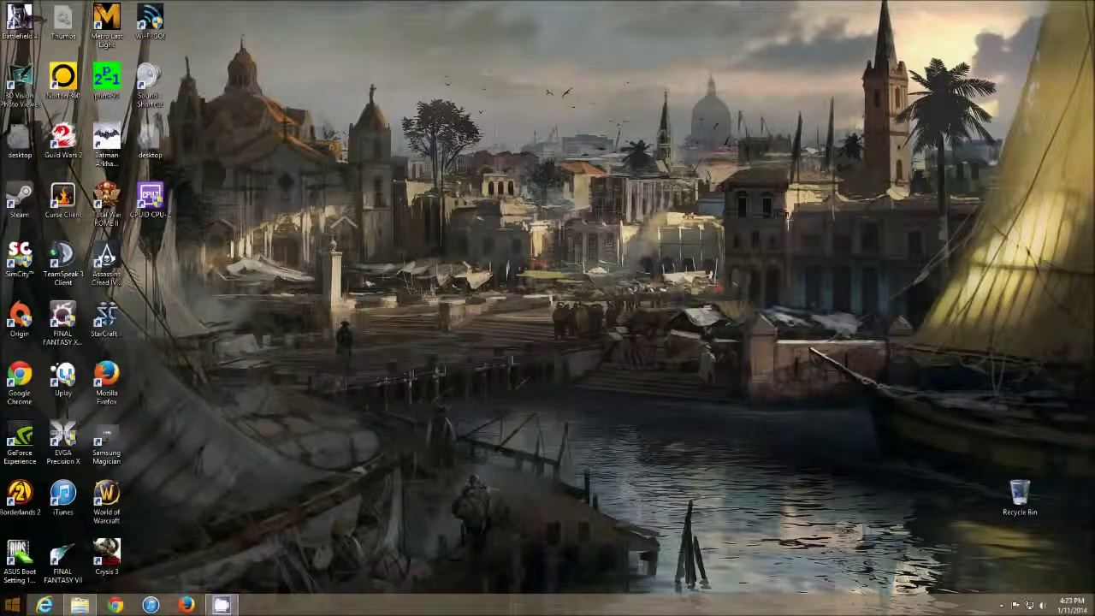
# Search the Start screen for services.msc and open the Services console
pyautogui.press('super')
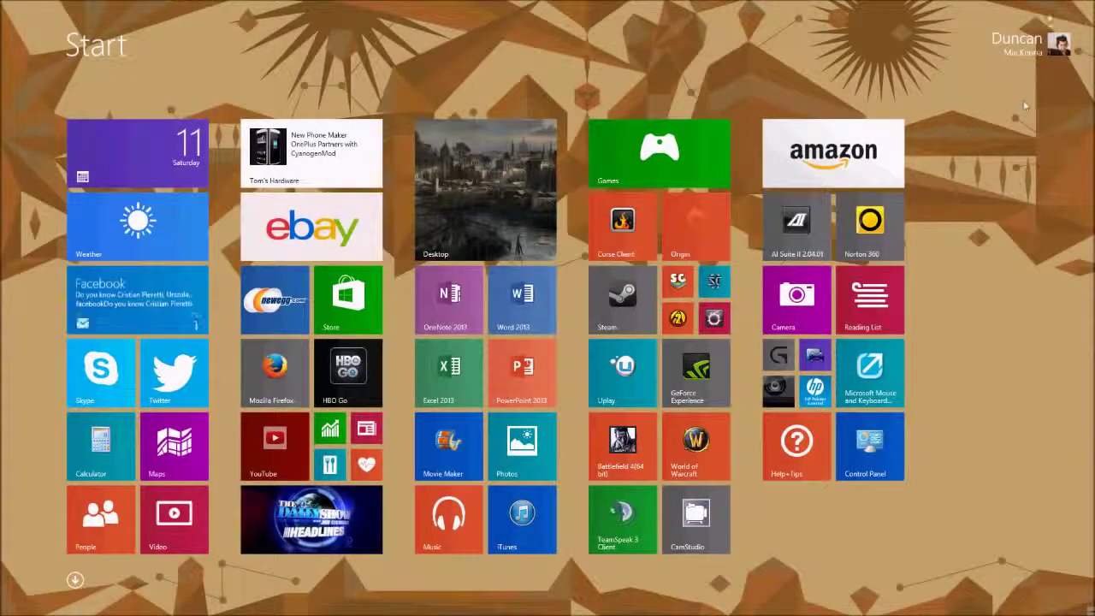
pyautogui.moveTo(1091, 2)
pyautogui.click(1080, 107)
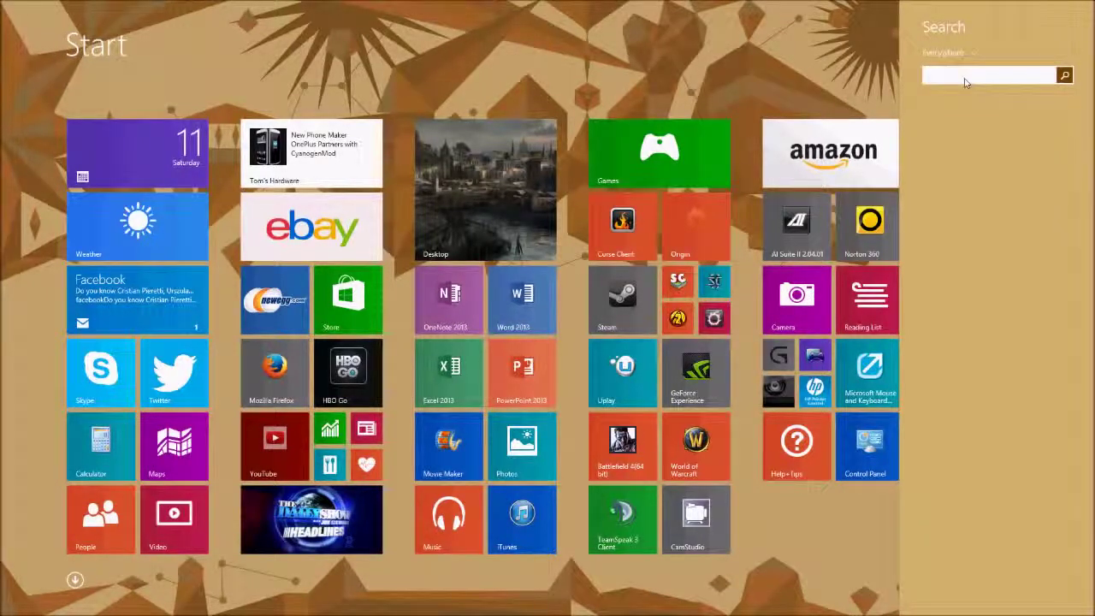
pyautogui.write('servic')
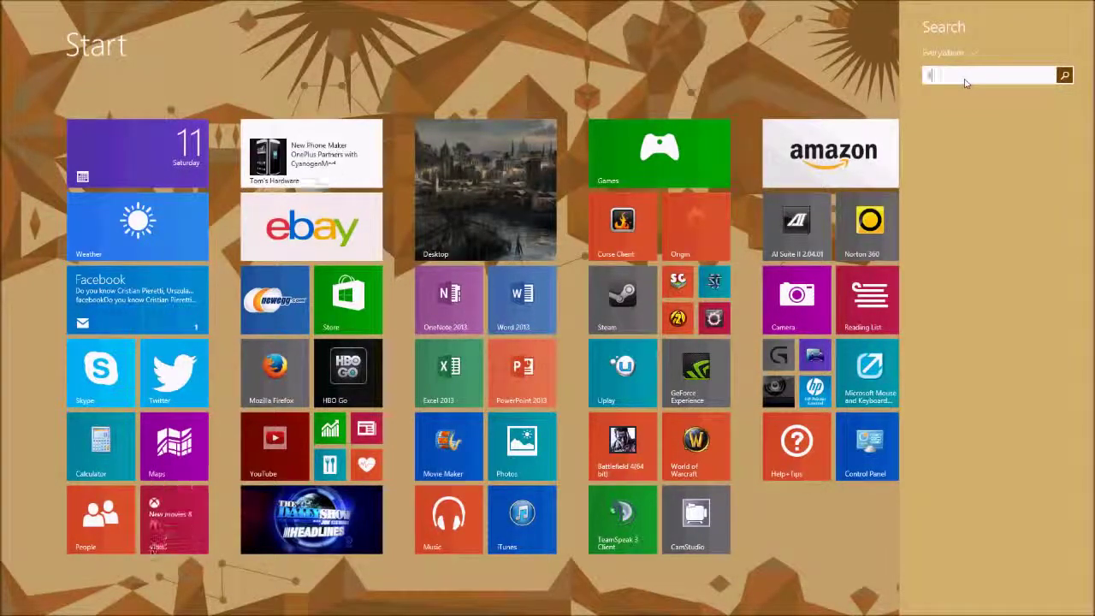
pyautogui.write('es.msc')
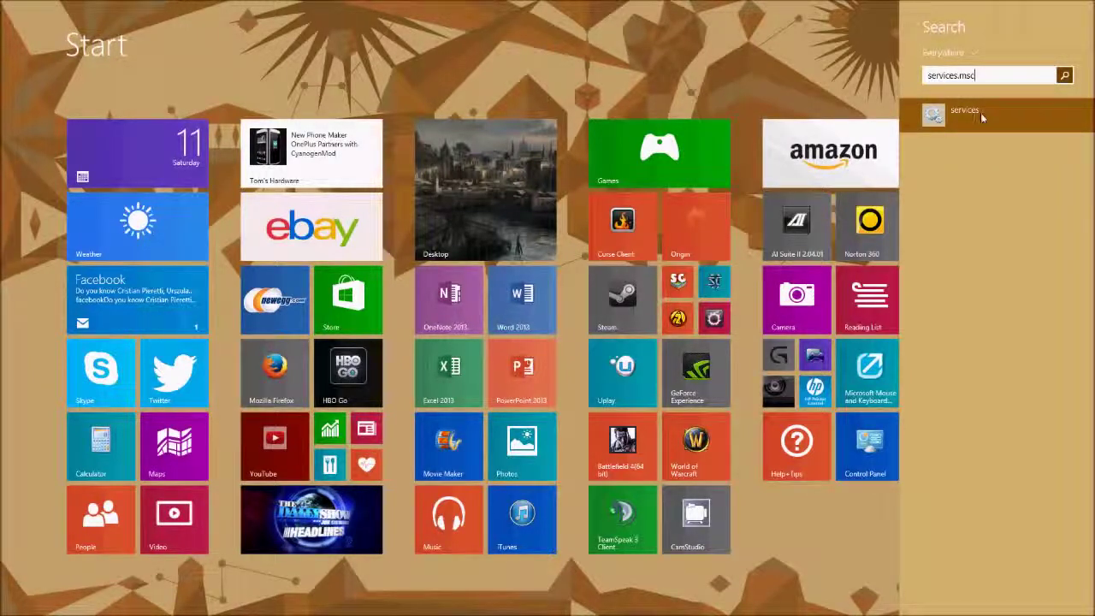
pyautogui.click(977, 116)
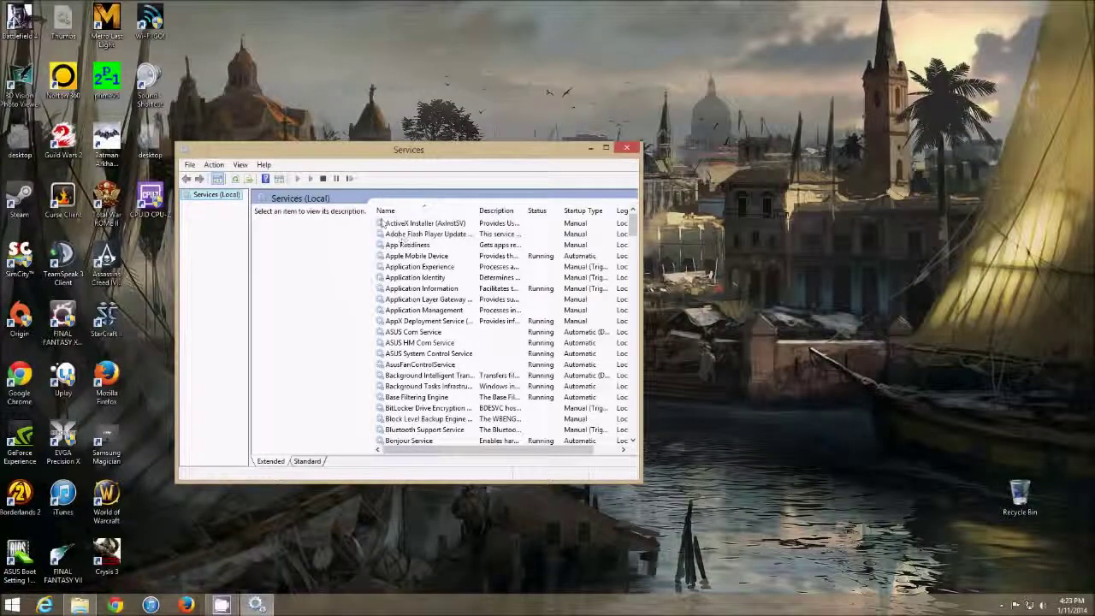
# Stop AsusFanControlService using its right-click Stop command
pyautogui.click(390, 366)
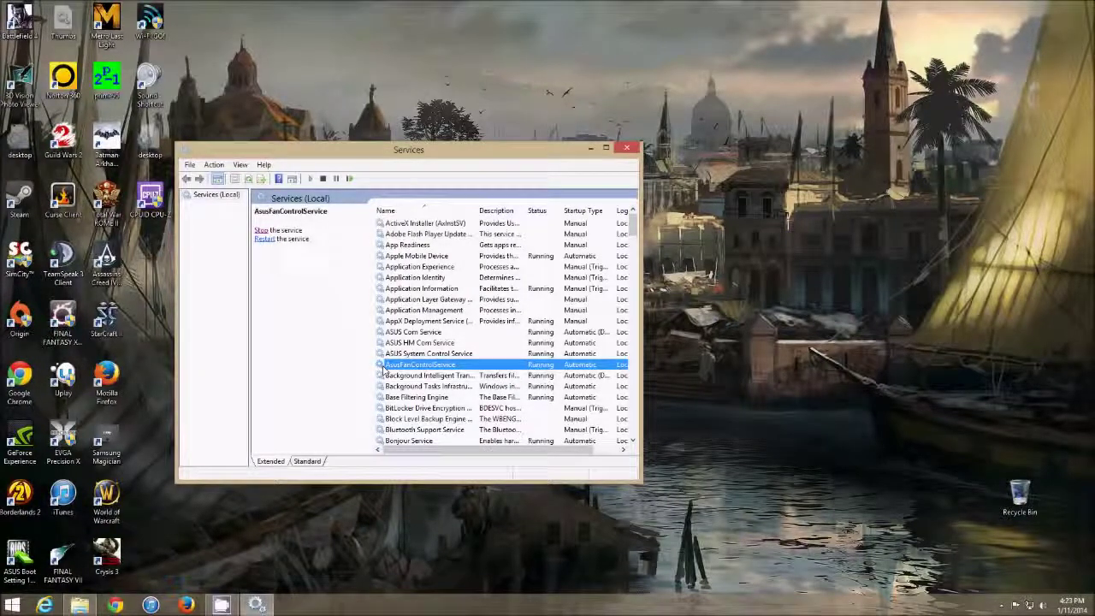
pyautogui.rightClick(506, 365)
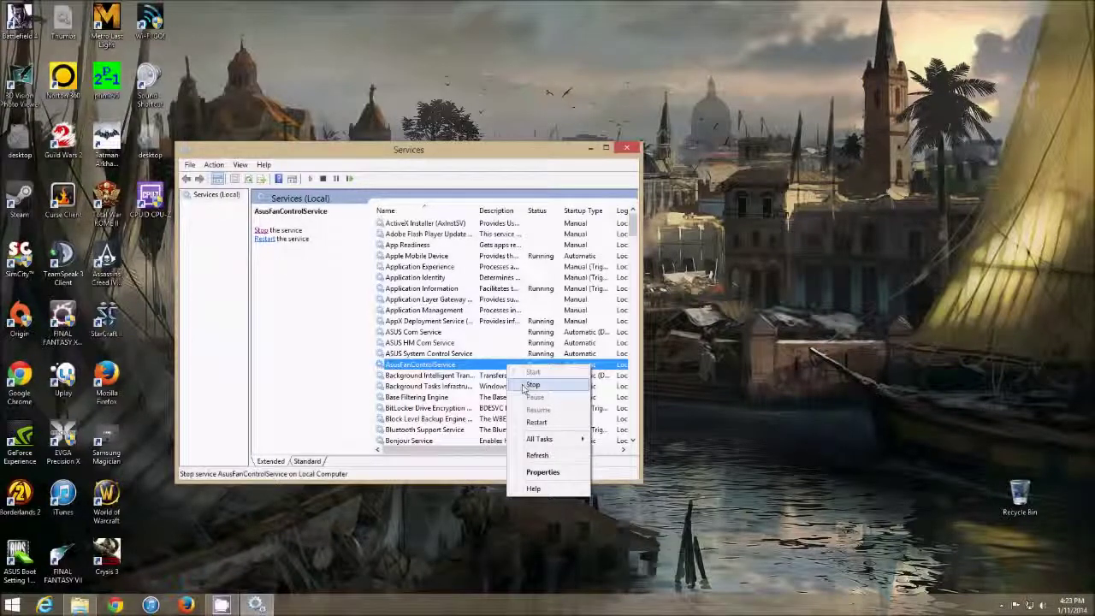
pyautogui.click(524, 386)
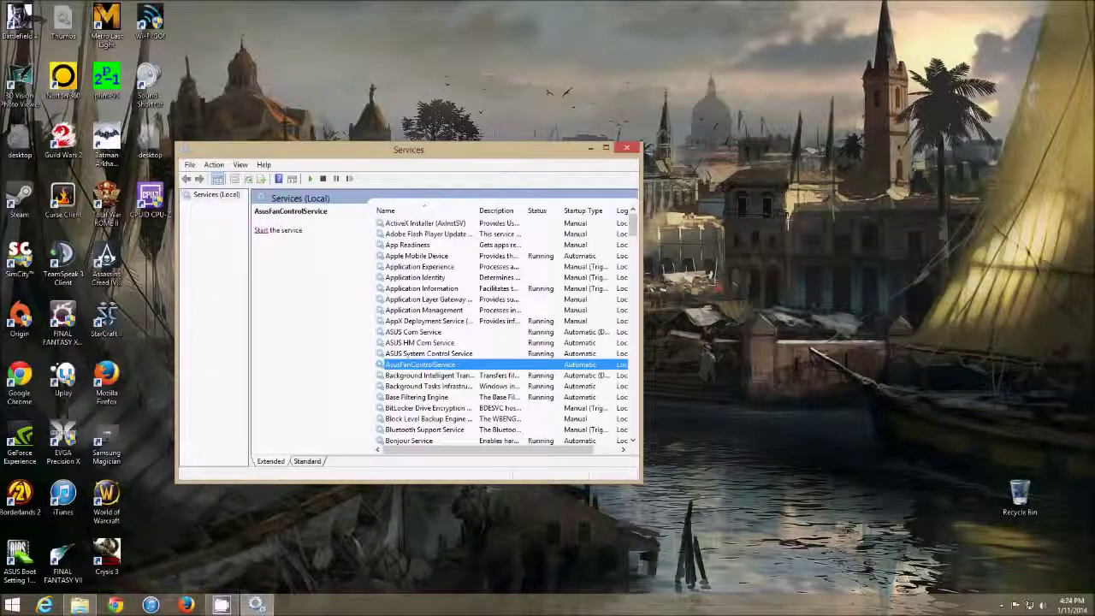
# Delete the AsusFanControlService folder from the ASUS folder, granting administrator permission
pyautogui.click(79, 604)
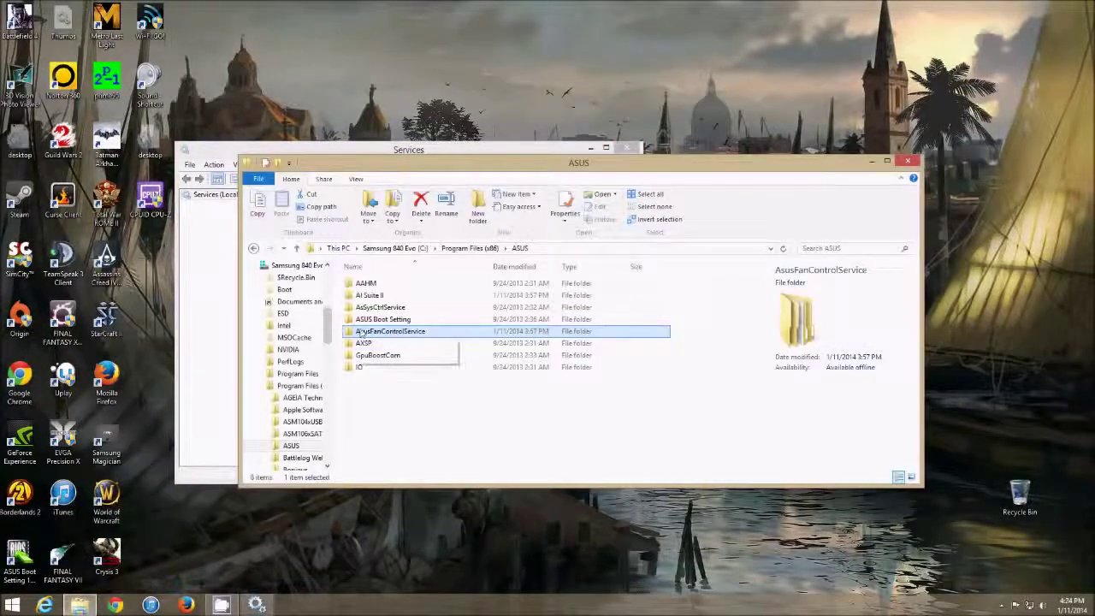
pyautogui.click(420, 205)
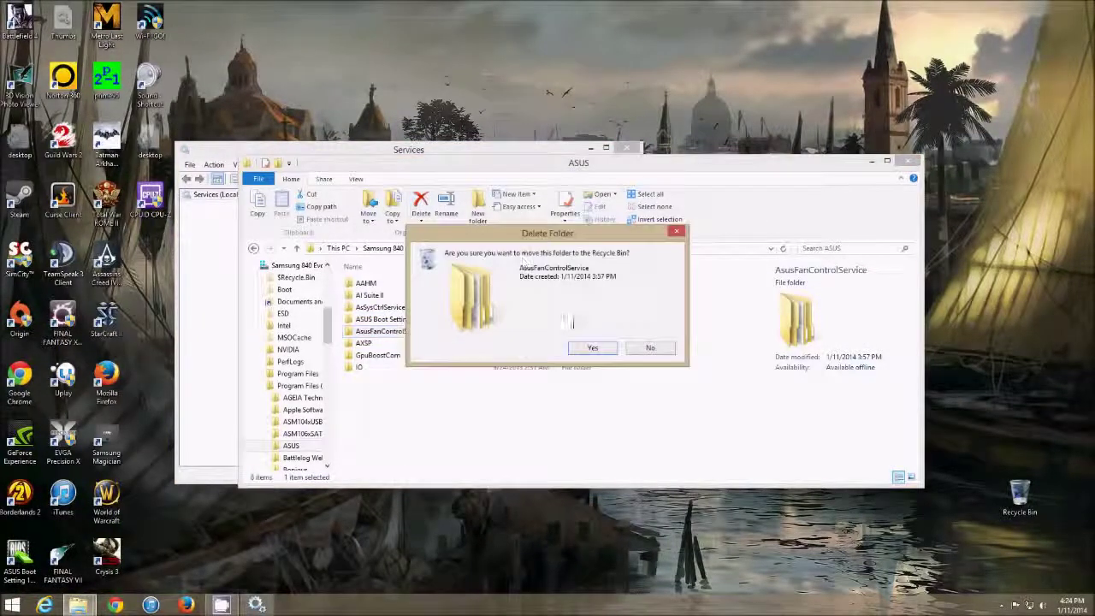
pyautogui.click(592, 347)
pyautogui.click(520, 225)
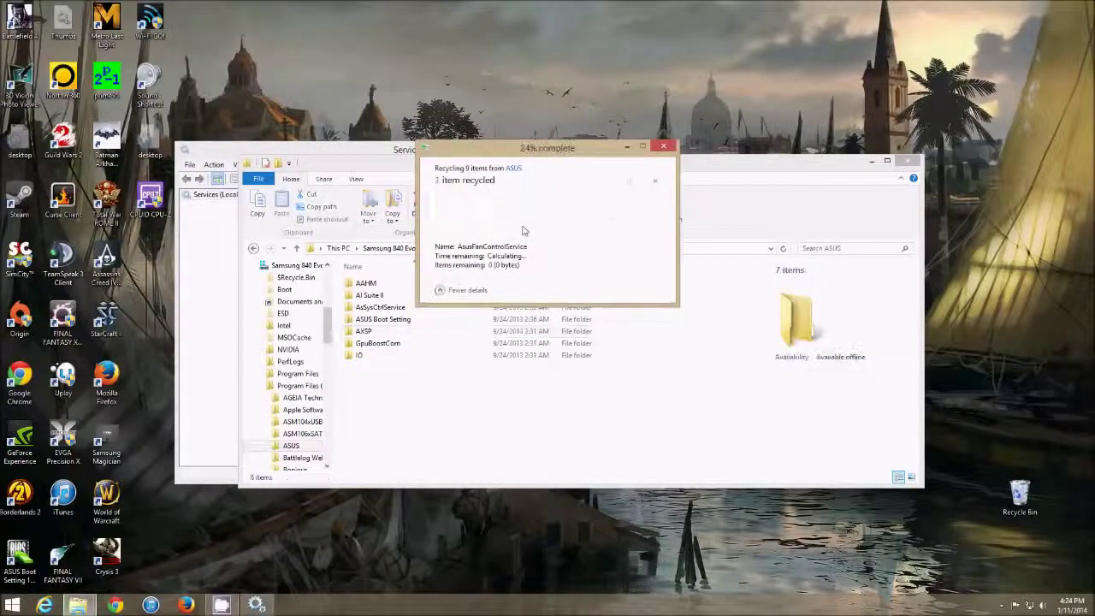
# Empty the Recycle Bin to remove the folder permanently, and close Services
pyautogui.rightClick(1019, 494)
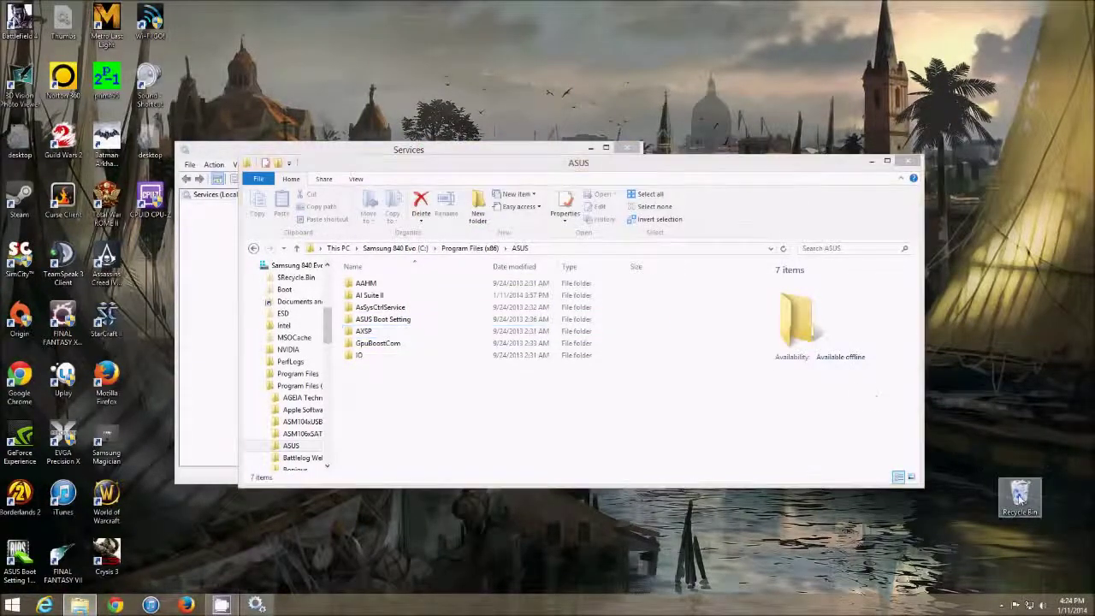
pyautogui.click(1035, 516)
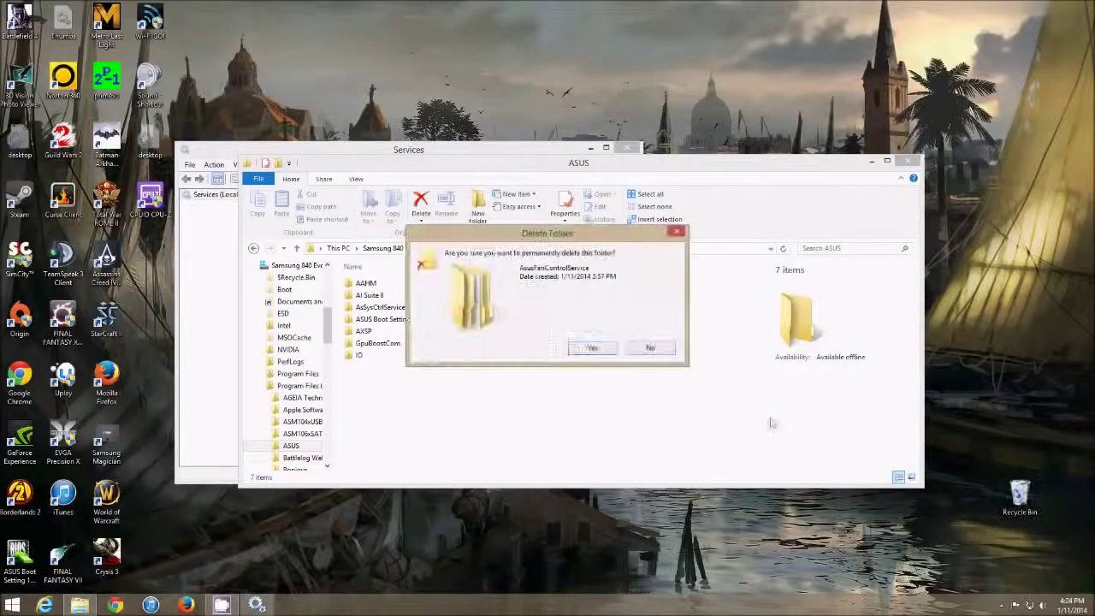
pyautogui.click(593, 347)
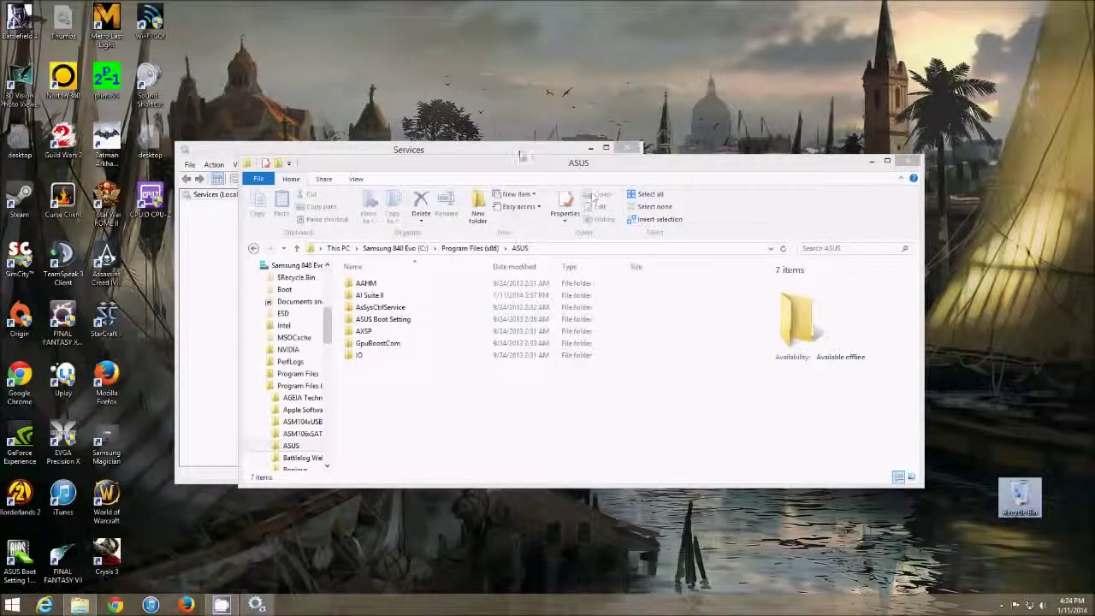
pyautogui.click(629, 149)
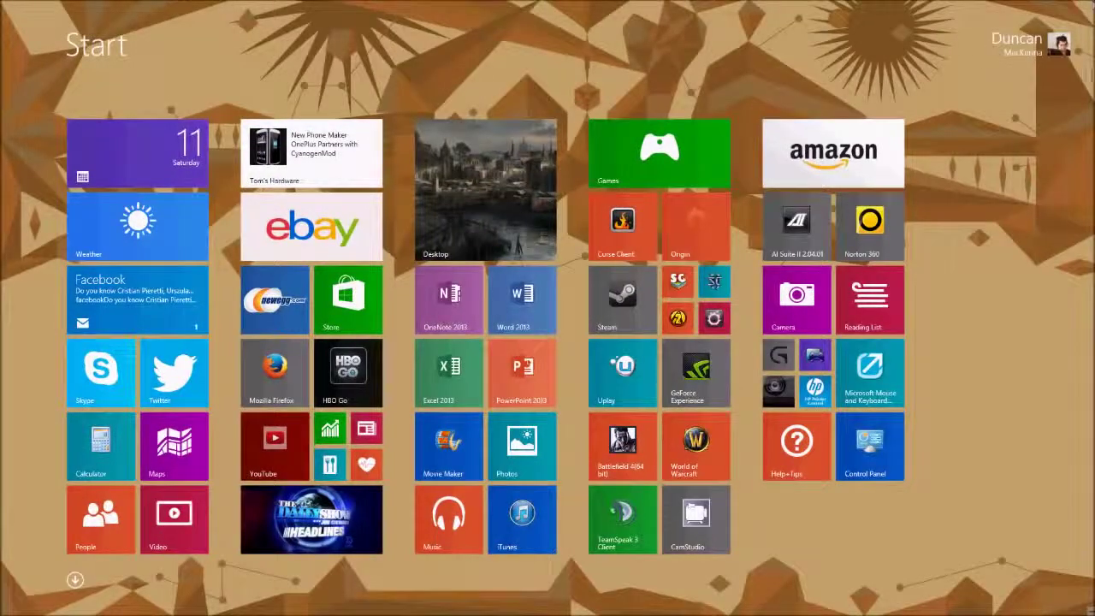
# Search for regedit from the Search charm to launch Registry Editor
pyautogui.moveTo(1087, 9)
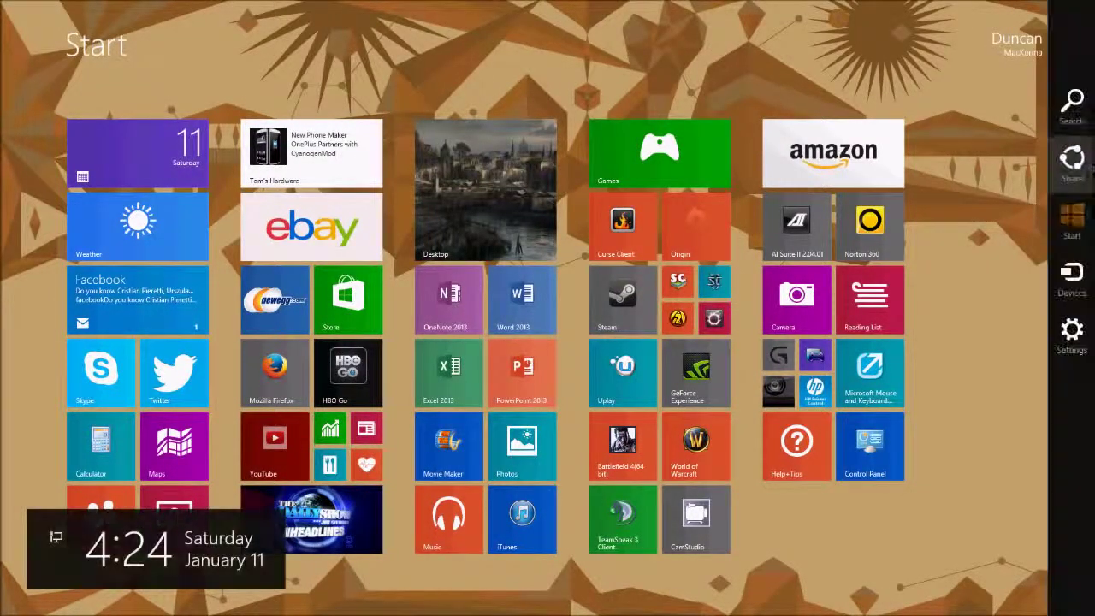
pyautogui.click(1070, 98)
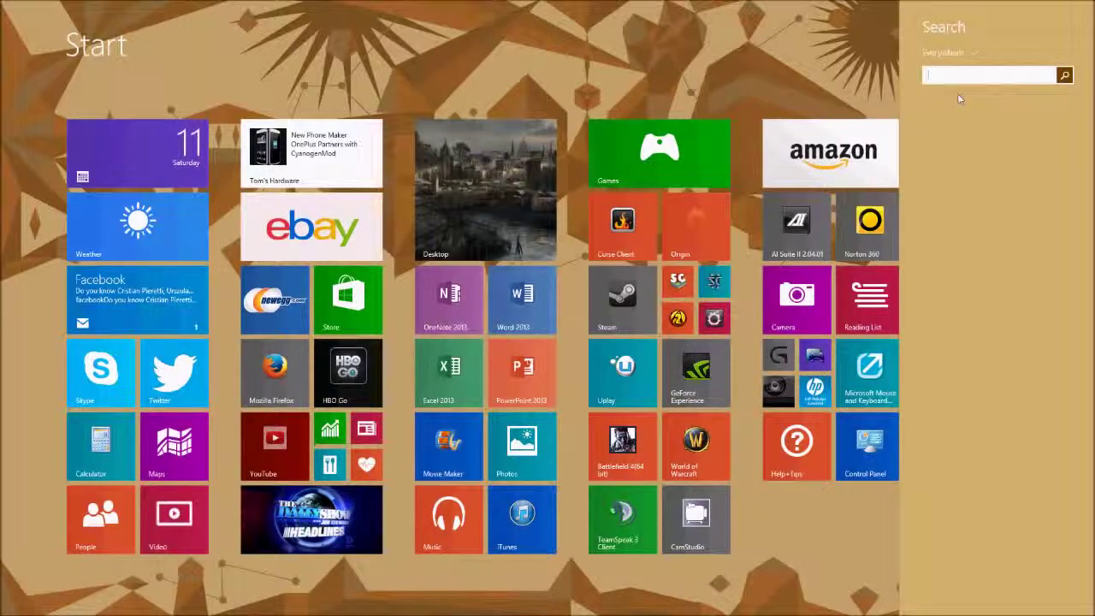
pyautogui.write('regedit')
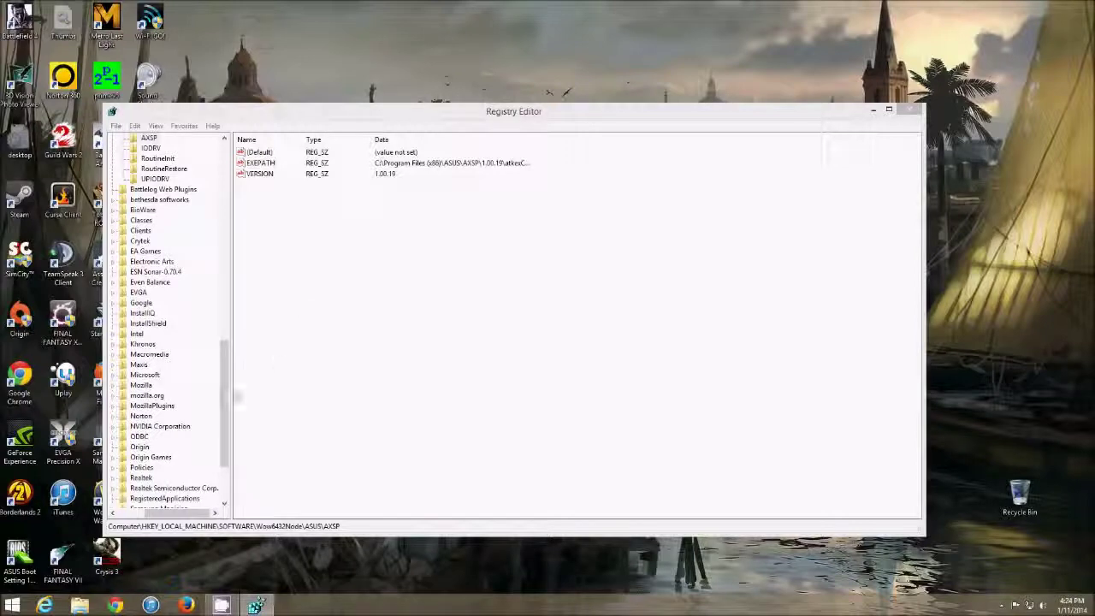
# Collapse the ASUS, Wow6432Node, SOFTWARE and HKEY_LOCAL_MACHINE keys in the registry tree
pyautogui.moveTo(226, 396); pyautogui.dragTo(208, 172)
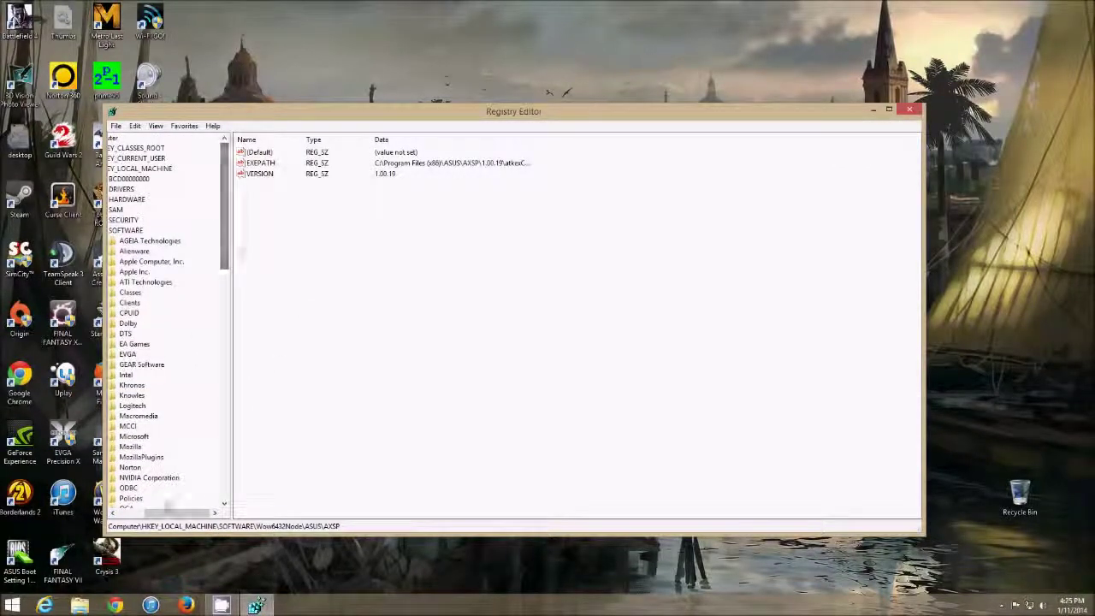
pyautogui.moveTo(171, 511); pyautogui.dragTo(159, 512)
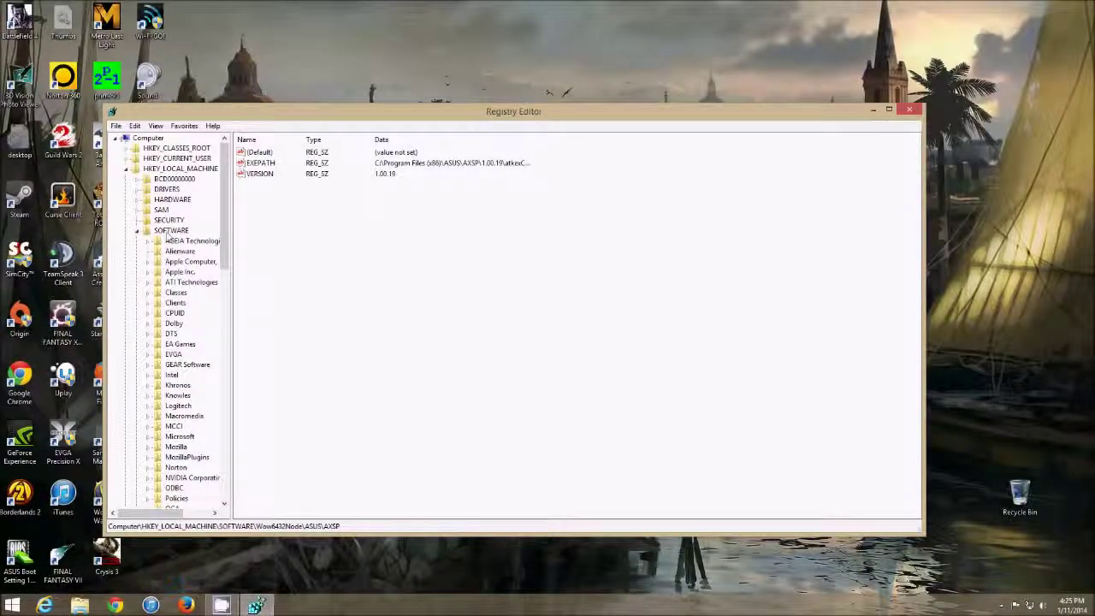
pyautogui.scroll(-14, 163, 241)
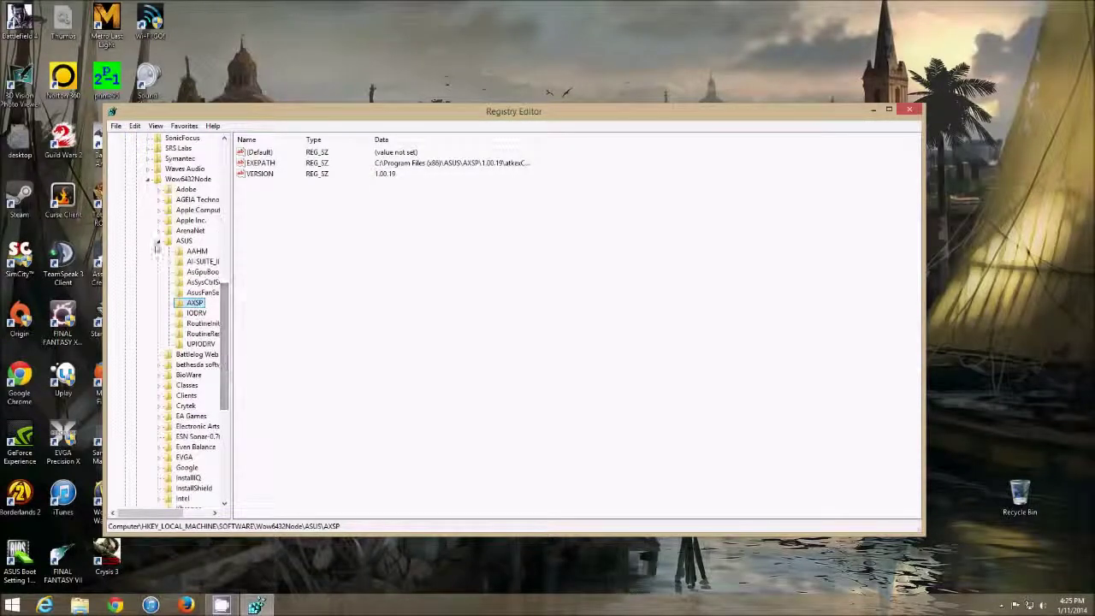
pyautogui.click(158, 242)
pyautogui.click(147, 179)
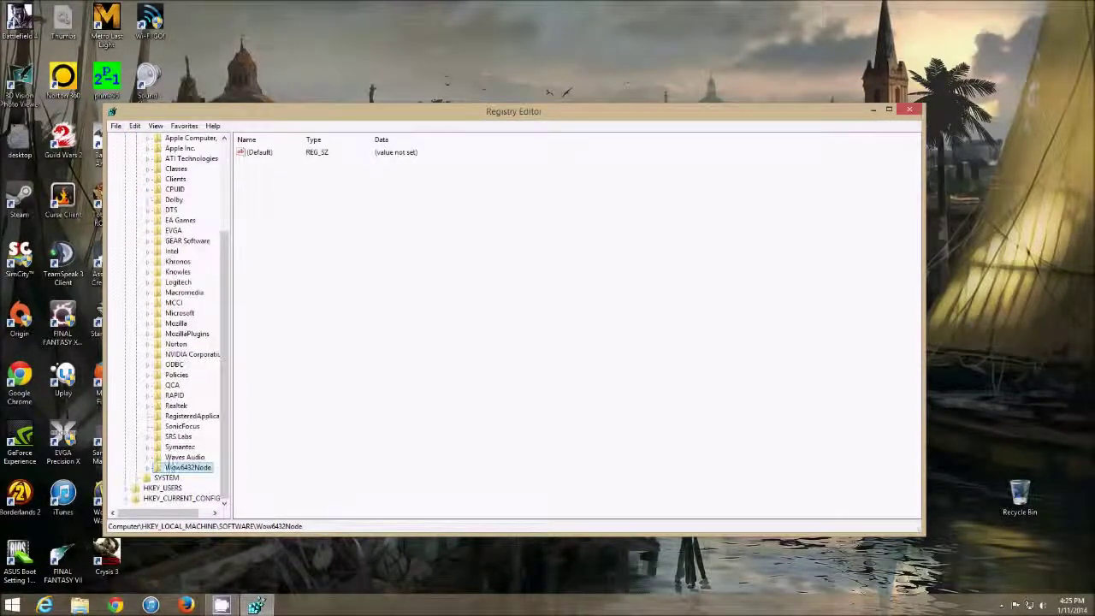
pyautogui.scroll(4, 226, 356)
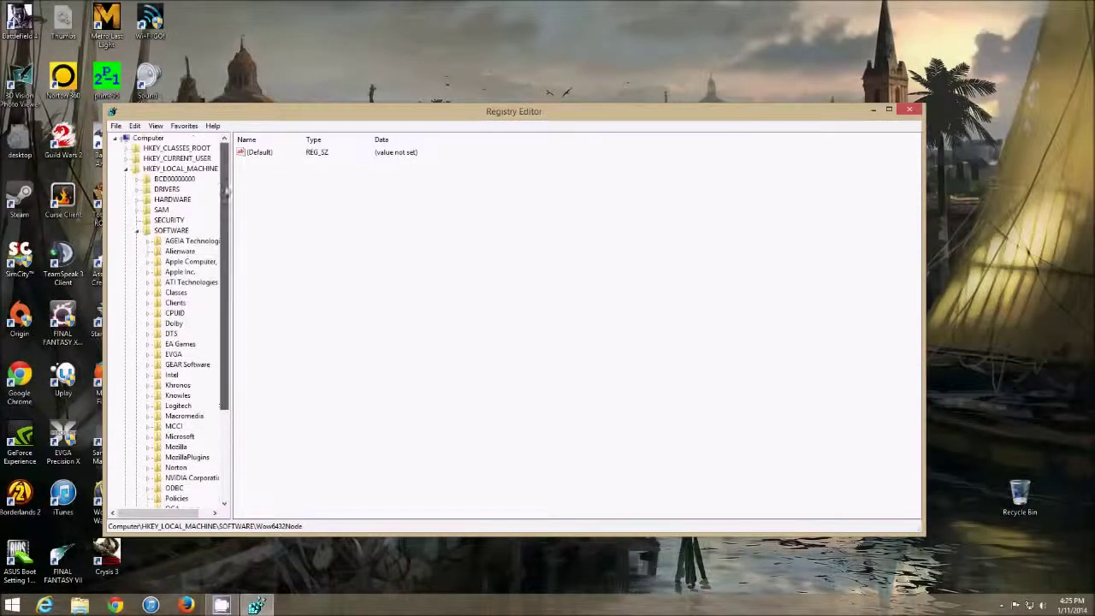
pyautogui.click(136, 231)
pyautogui.click(127, 168)
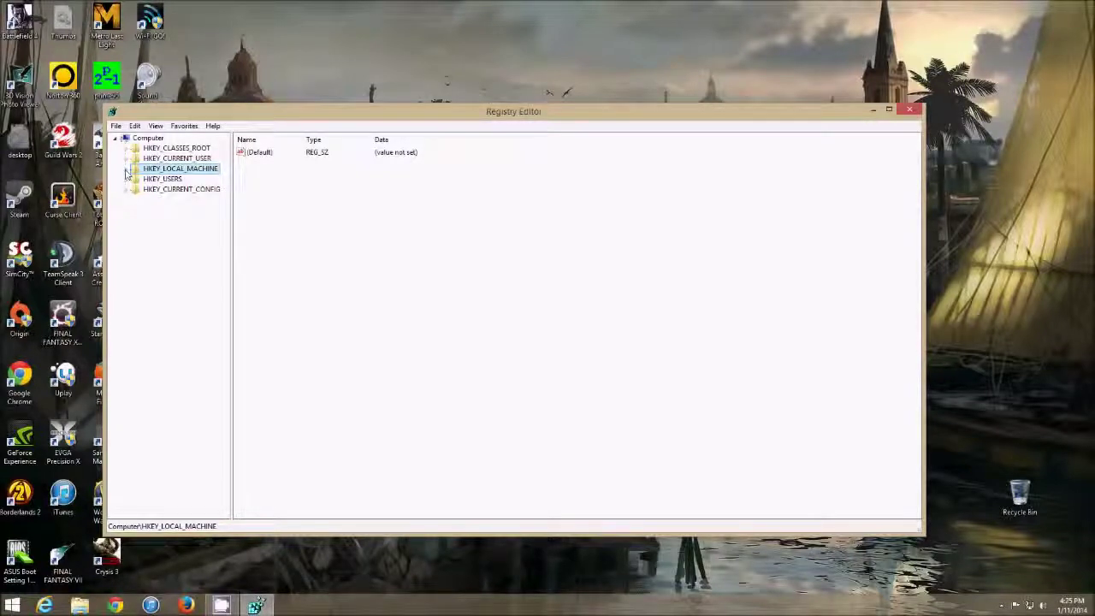
# Browse to HKLM\SOFTWARE\Wow6432Node\ASUS and delete the AsusFanService key with its subkeys
pyautogui.click(127, 171)
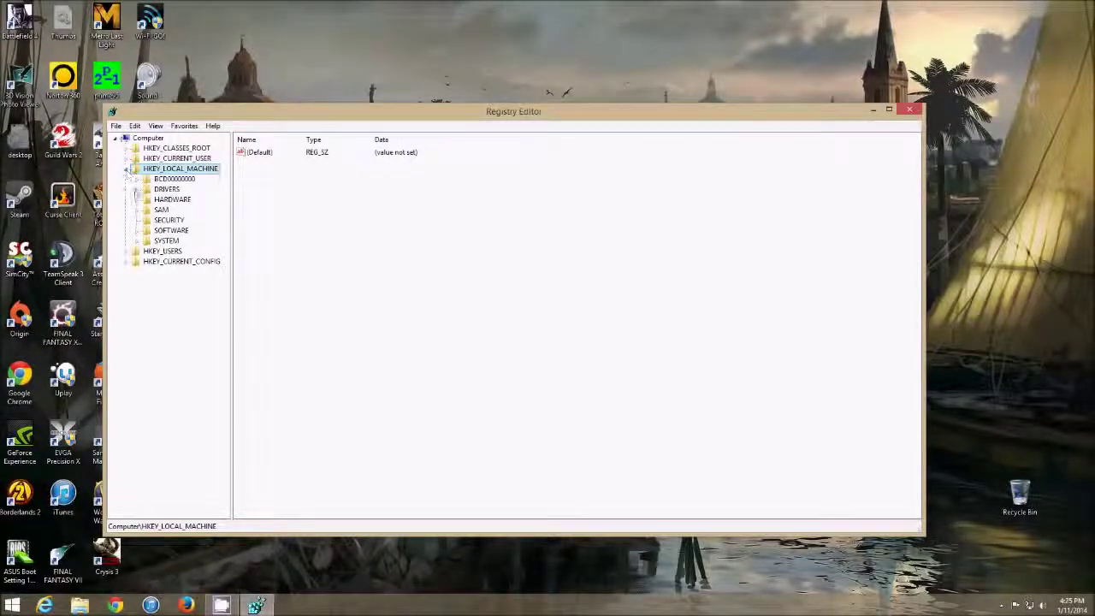
pyautogui.click(136, 230)
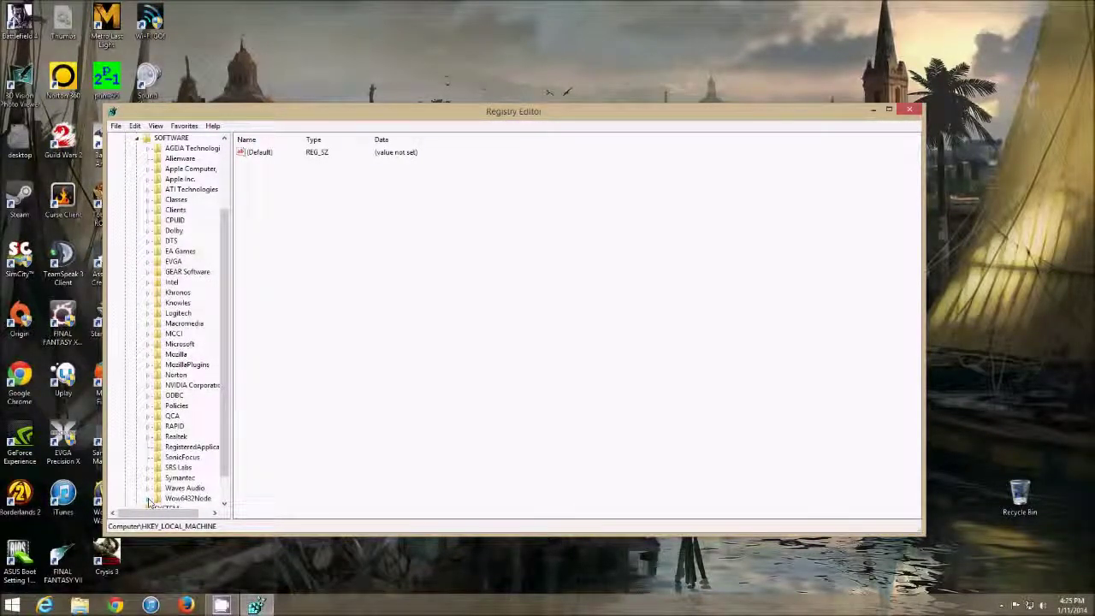
pyautogui.click(149, 499)
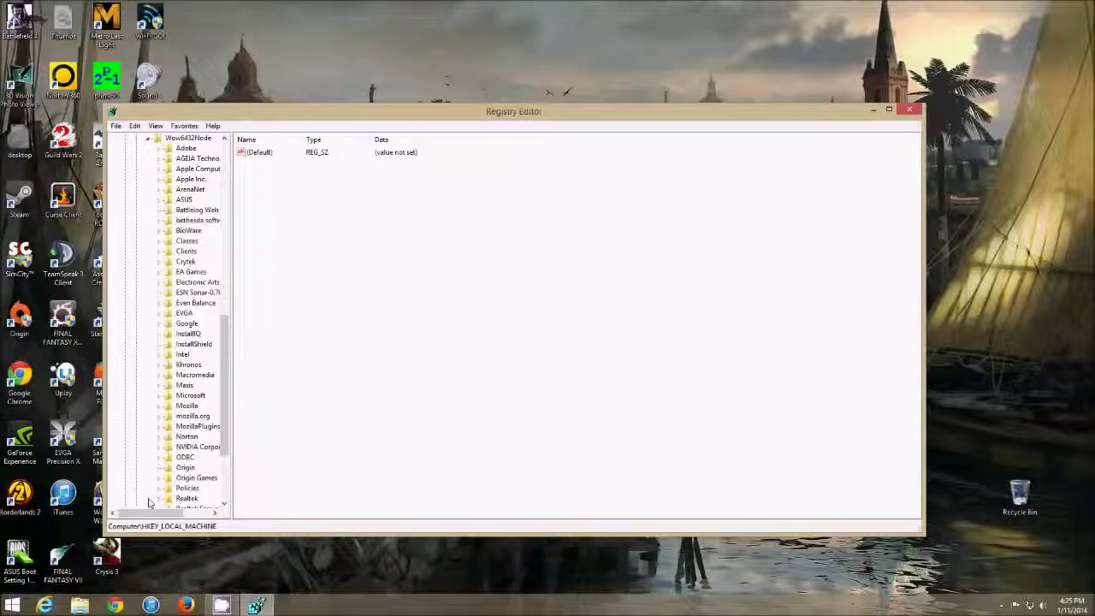
pyautogui.click(158, 200)
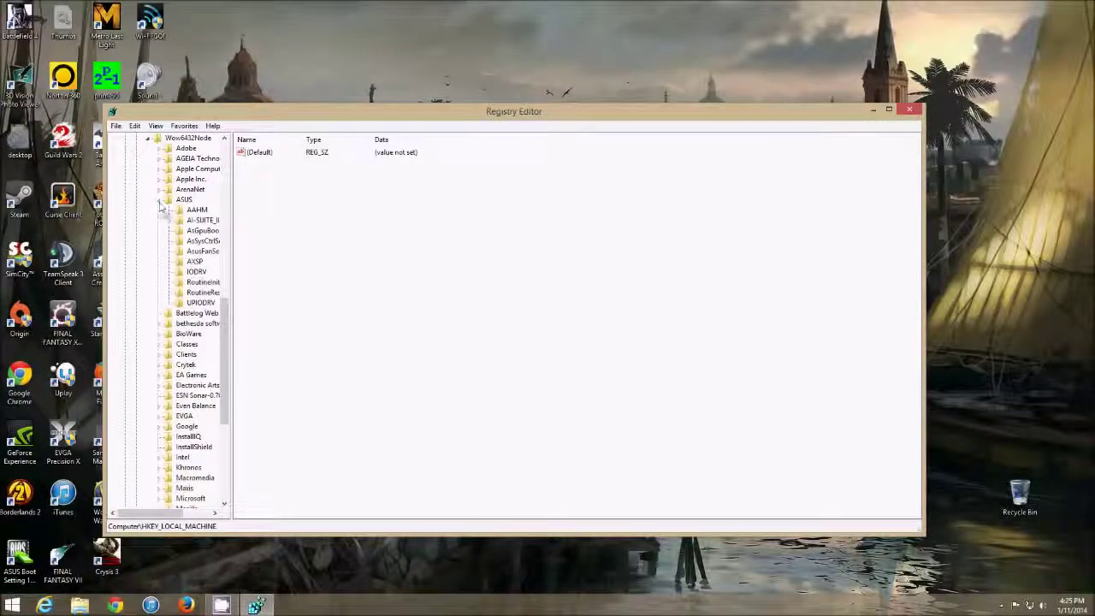
pyautogui.click(179, 255)
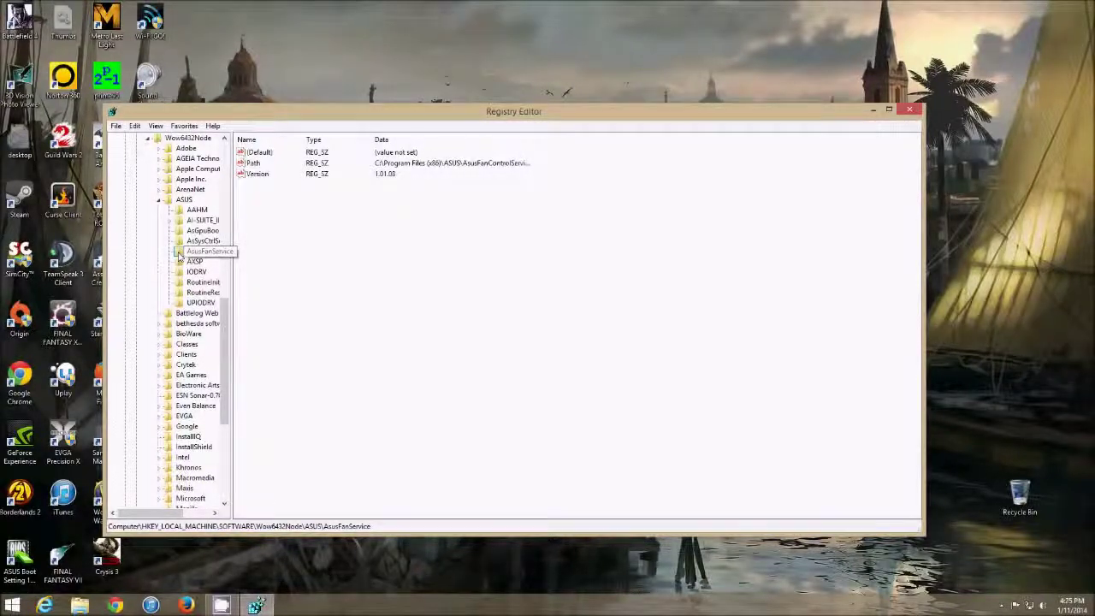
pyautogui.press('Delete')
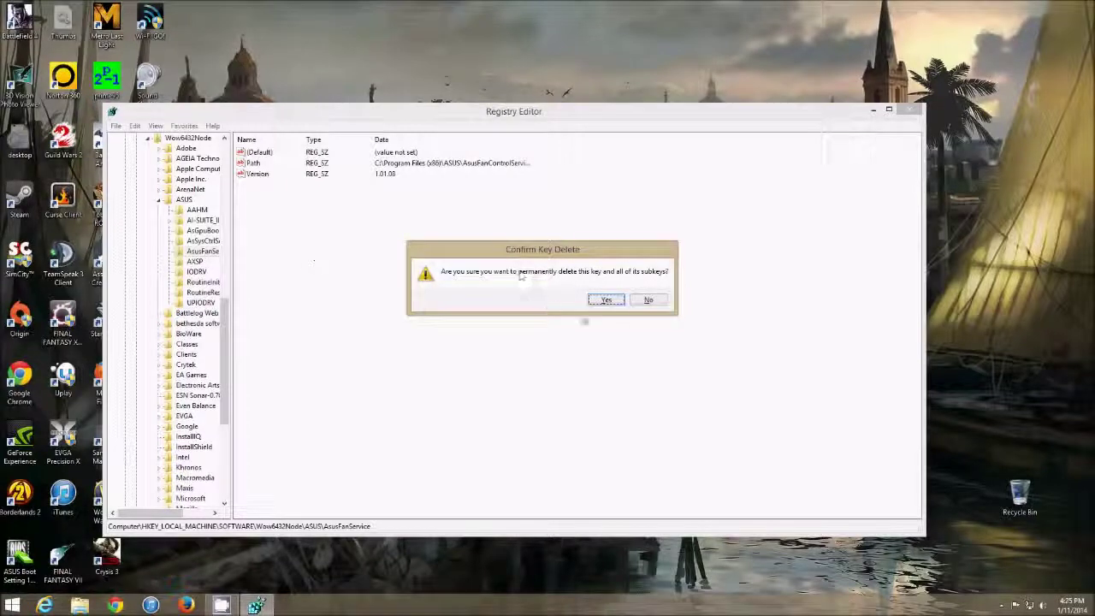
pyautogui.click(604, 300)
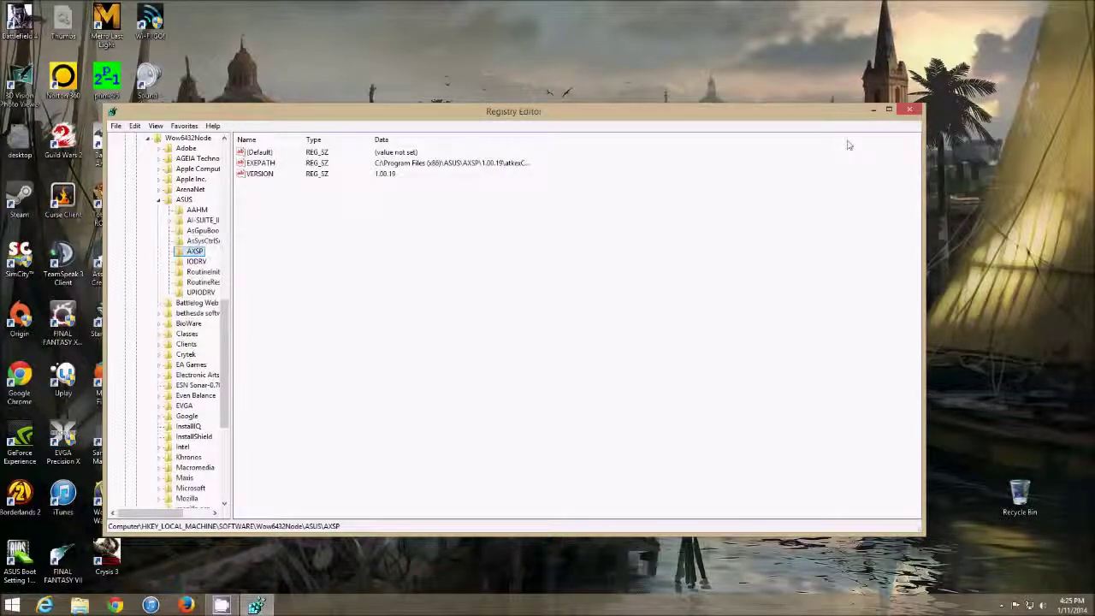
# Close Registry Editor, return to the desktop and open File Explorer at This PC with Win+E
pyautogui.click(910, 112)
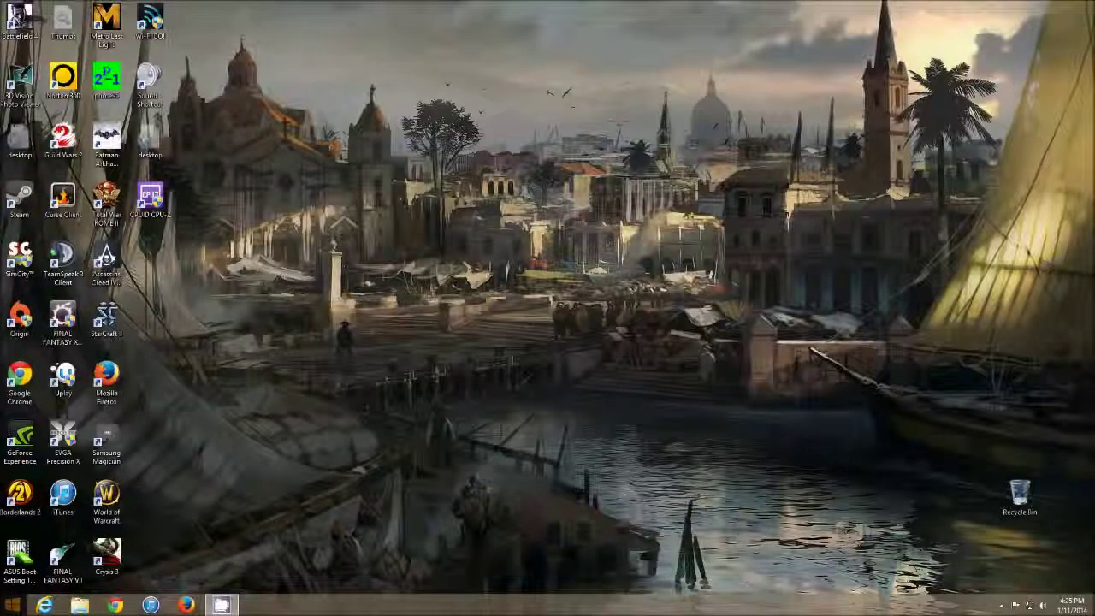
pyautogui.click(12, 605)
pyautogui.click(456, 206)
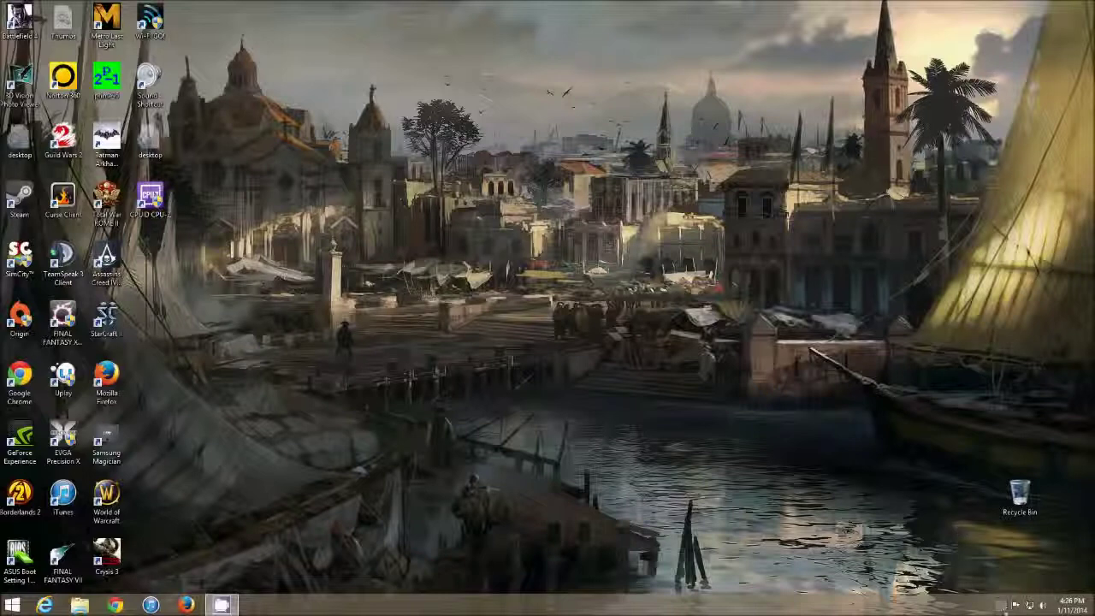
pyautogui.press('super+e')
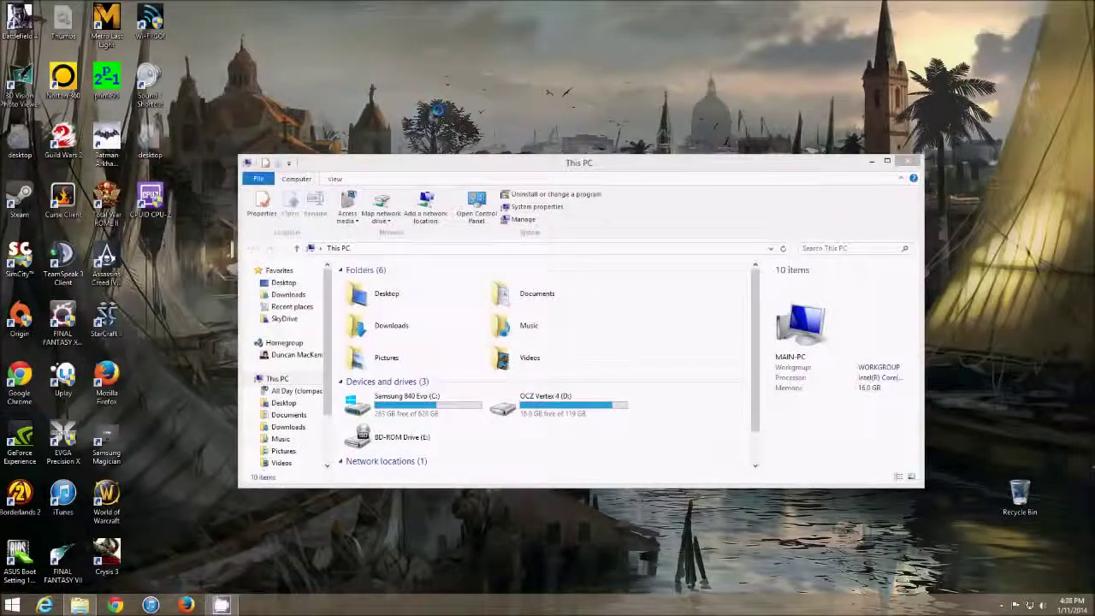
# Open Downloads, then the AISuite_II folder and its AISuite_II_V20001_P8Z77-V-S_XPWin7_8 subfolder to find Setup
pyautogui.doubleClick(416, 325)
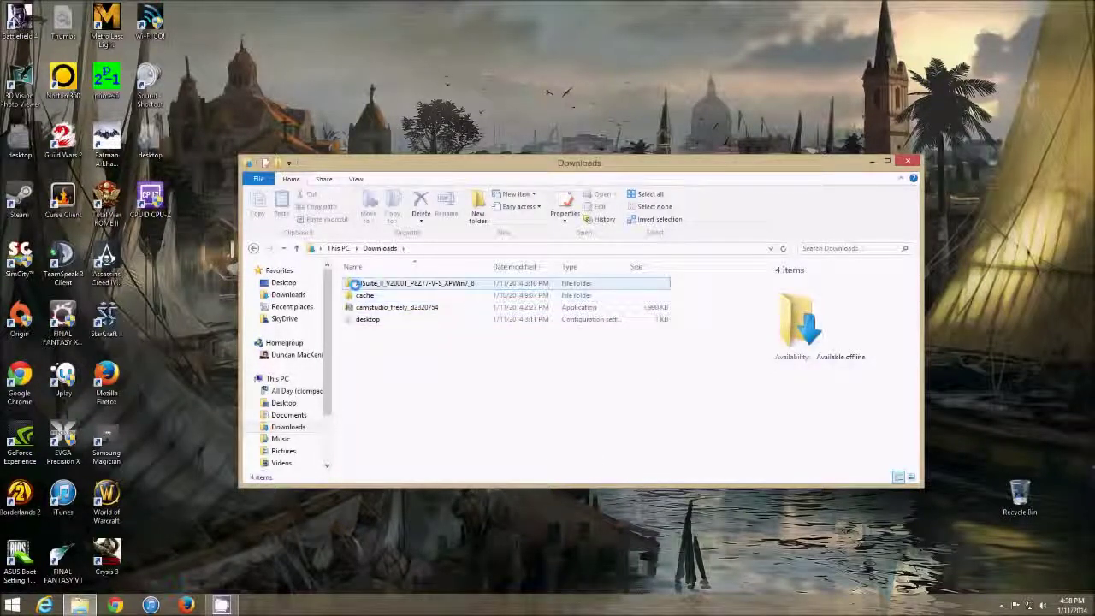
pyautogui.doubleClick(354, 284)
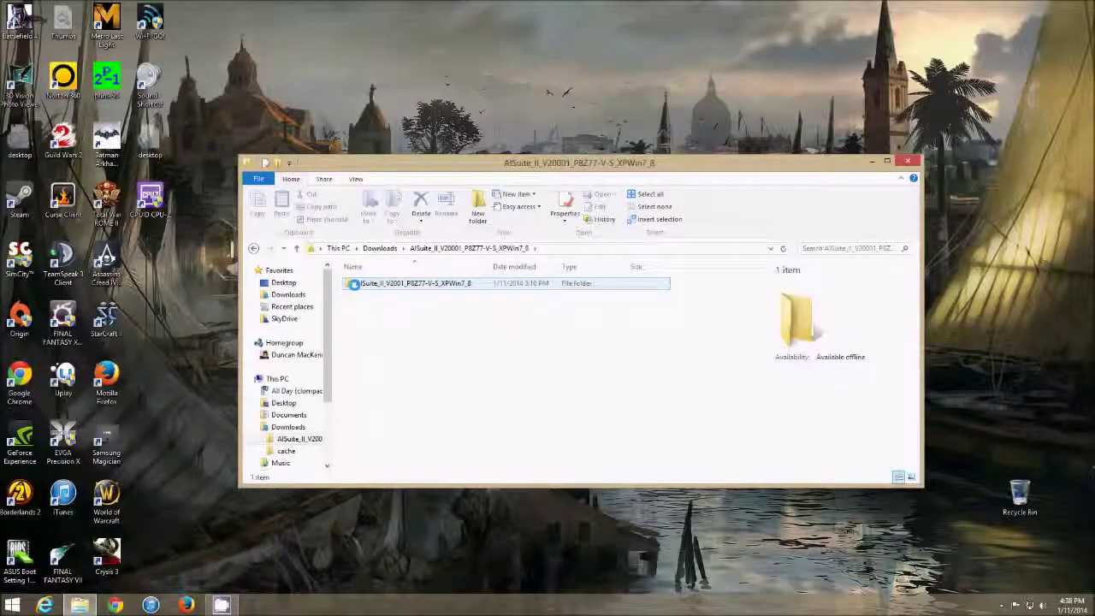
pyautogui.doubleClick(354, 284)
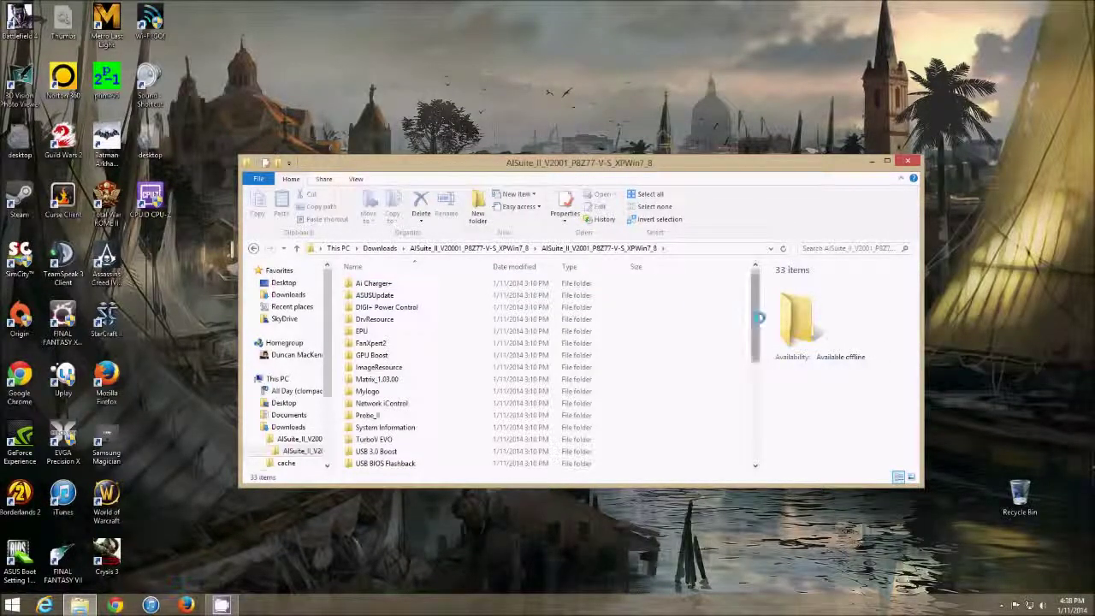
pyautogui.scroll(-6, 641, 320)
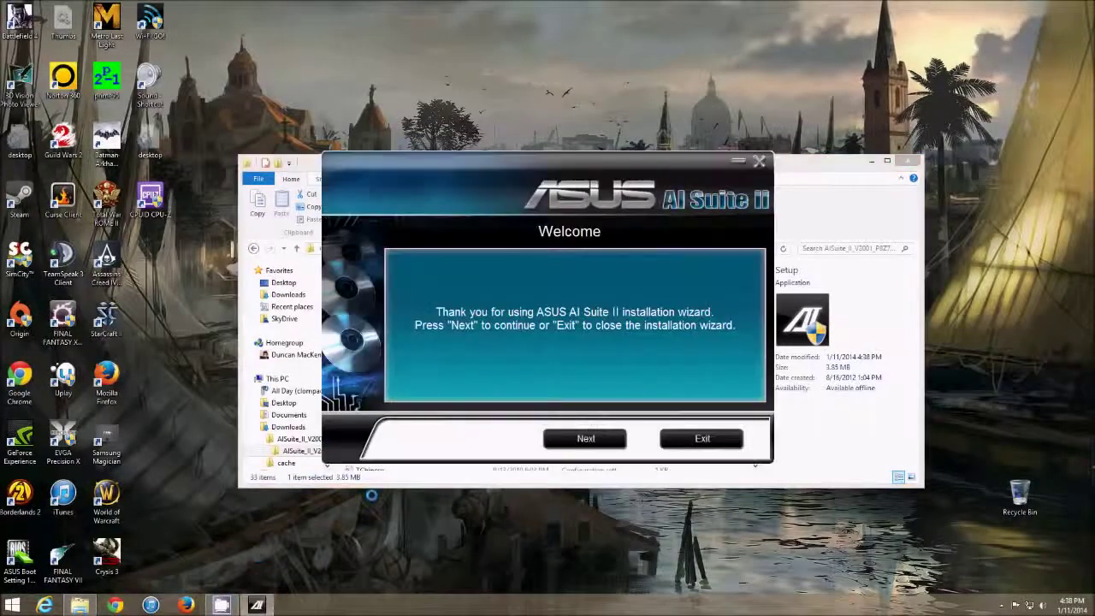
# Install FAN Xpert 2 version 1.00.18, then bring up the AI Suite II toolbar from the tray
pyautogui.click(556, 439)
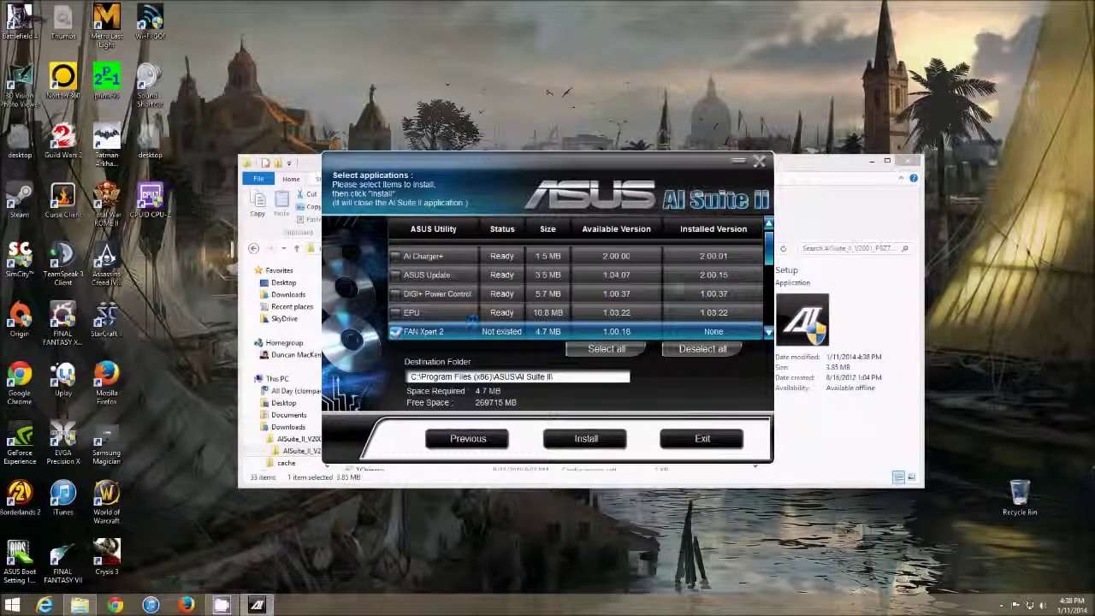
pyautogui.scroll(-3, 767, 332)
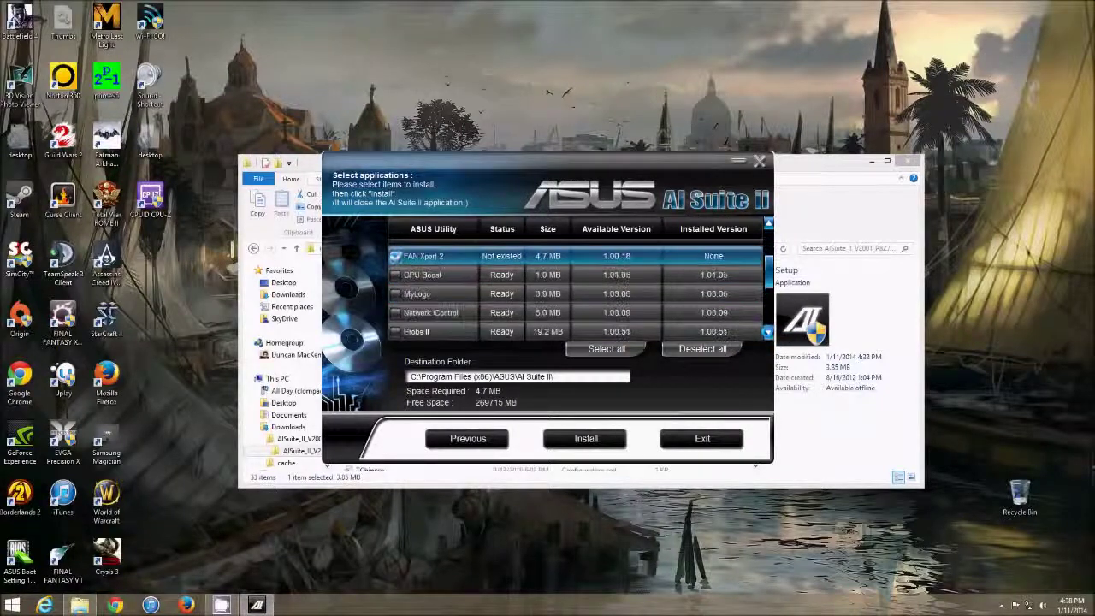
pyautogui.scroll(3, 766, 226)
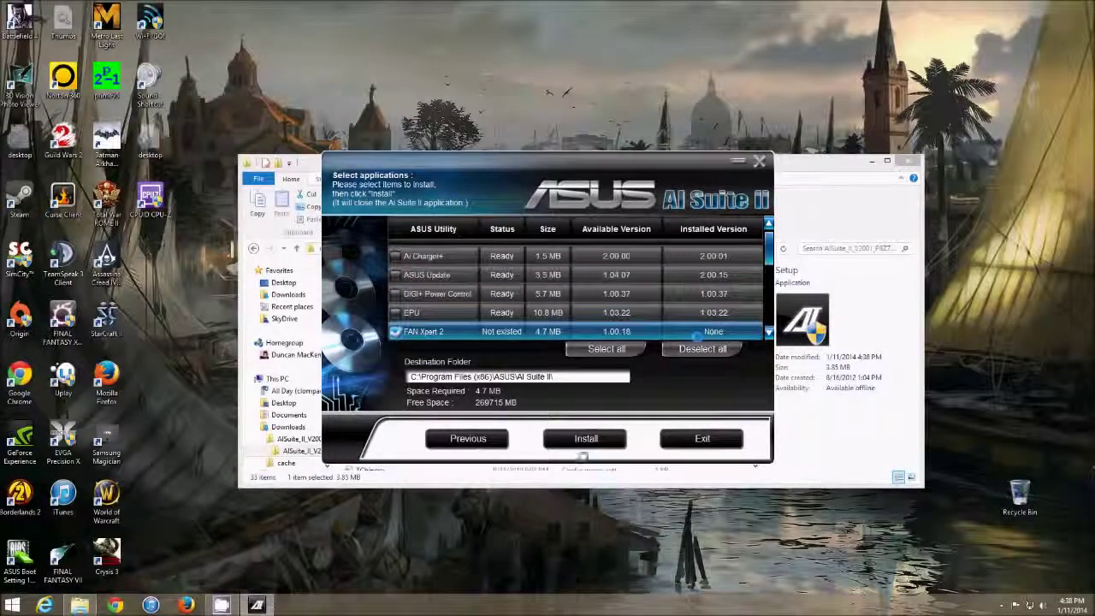
pyautogui.click(585, 440)
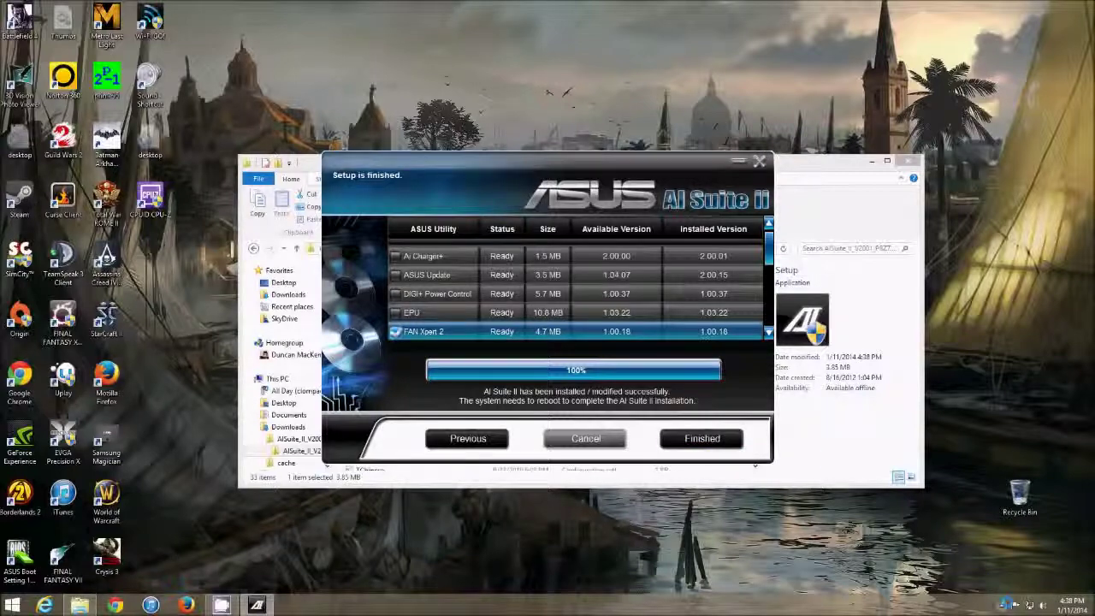
pyautogui.click(1002, 605)
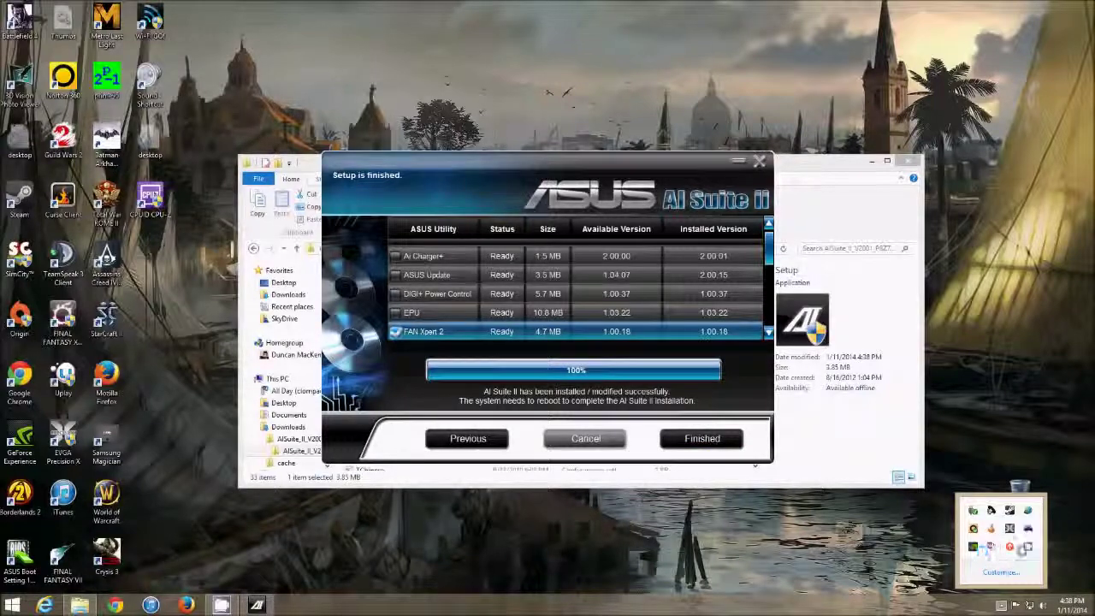
pyautogui.rightClick(1028, 528)
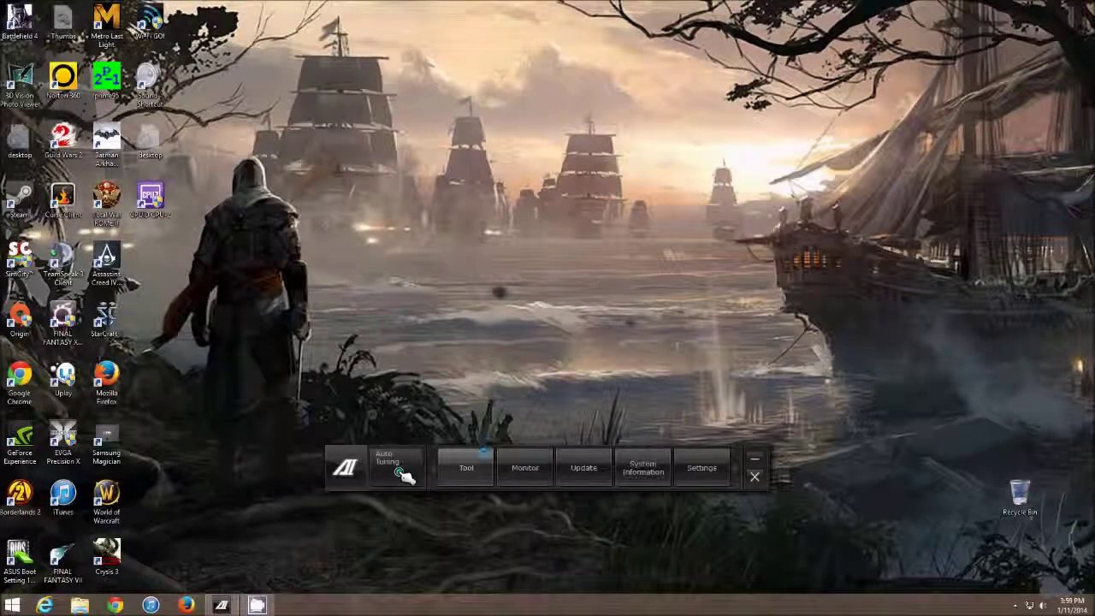
# Launch FAN Xpert 2 from the toolbar's Tool list and cancel the Fan Auto Tuning prompt
pyautogui.click(482, 468)
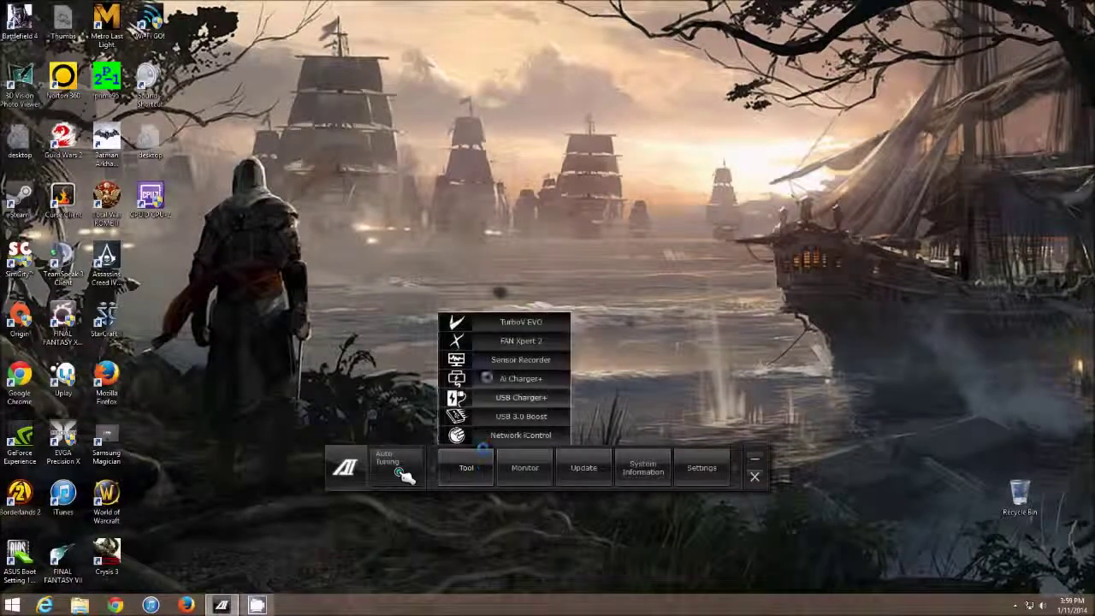
pyautogui.click(497, 344)
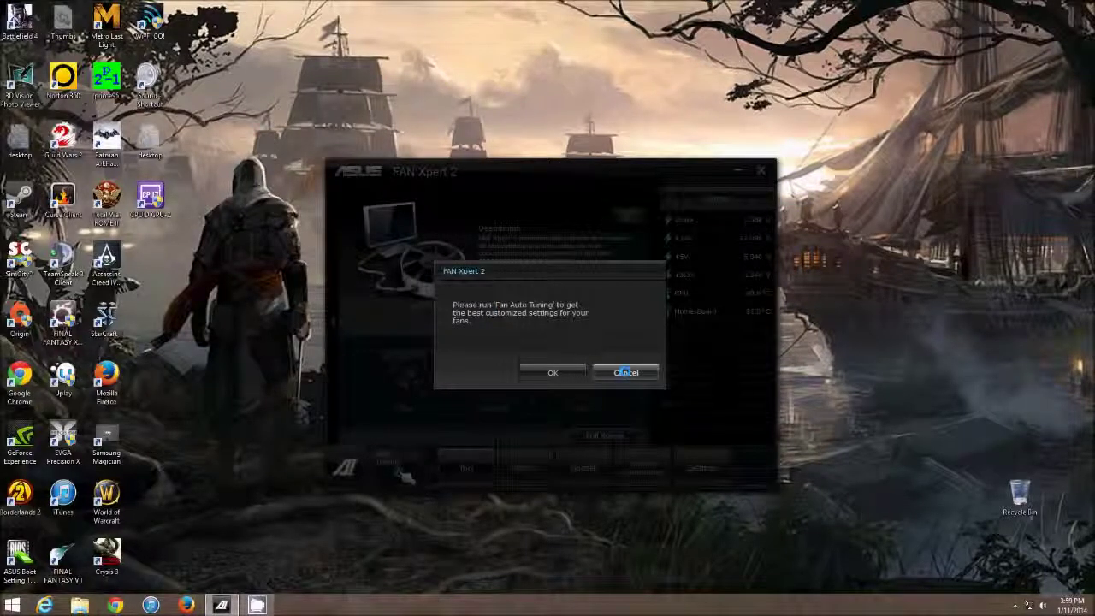
pyautogui.click(626, 372)
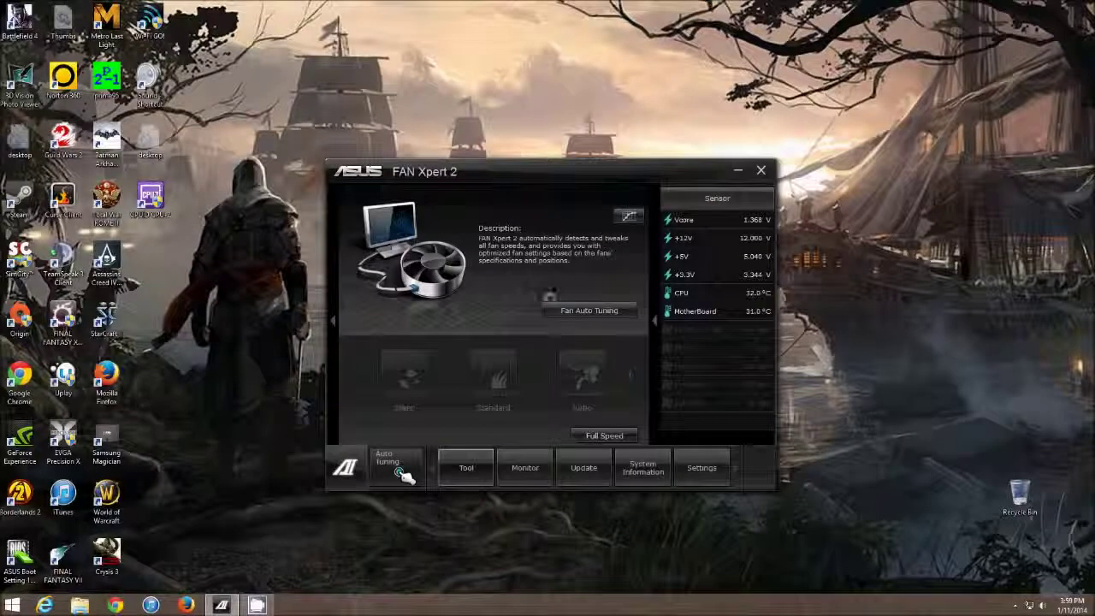